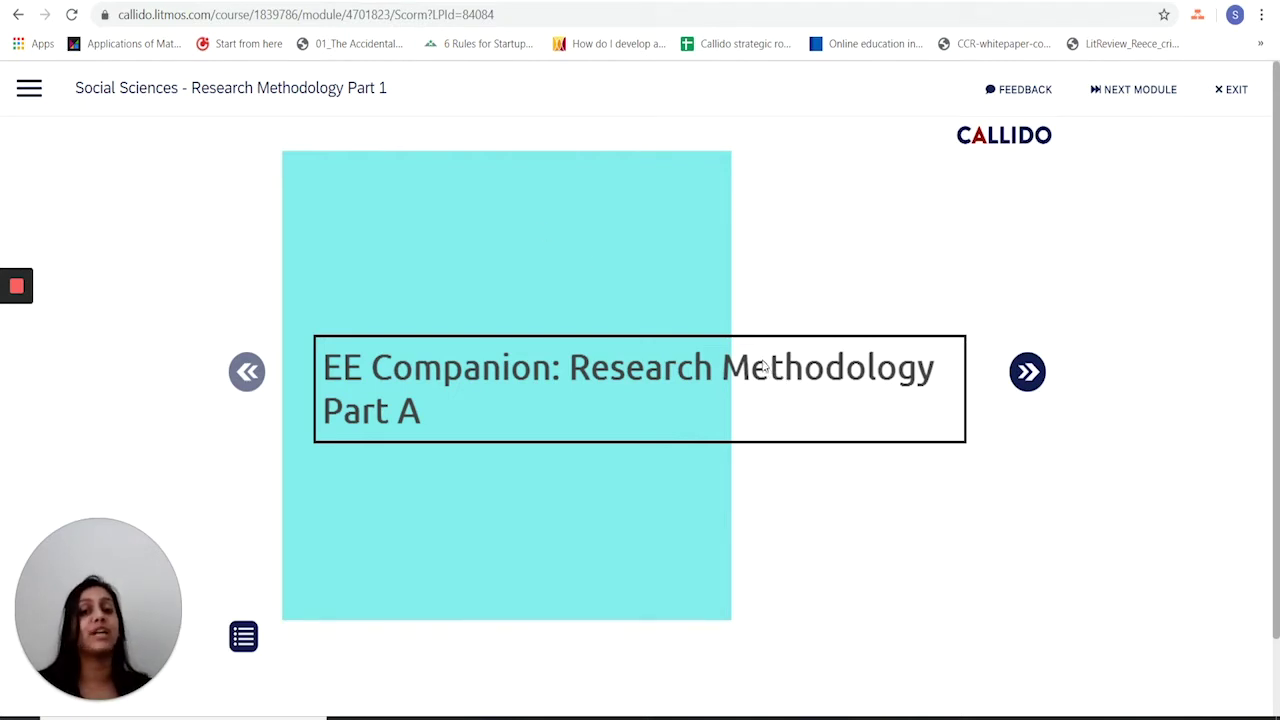
Step: Advance from the title slide to the Stage 2 Research Methodology Part A overview
left_click(1025, 373)
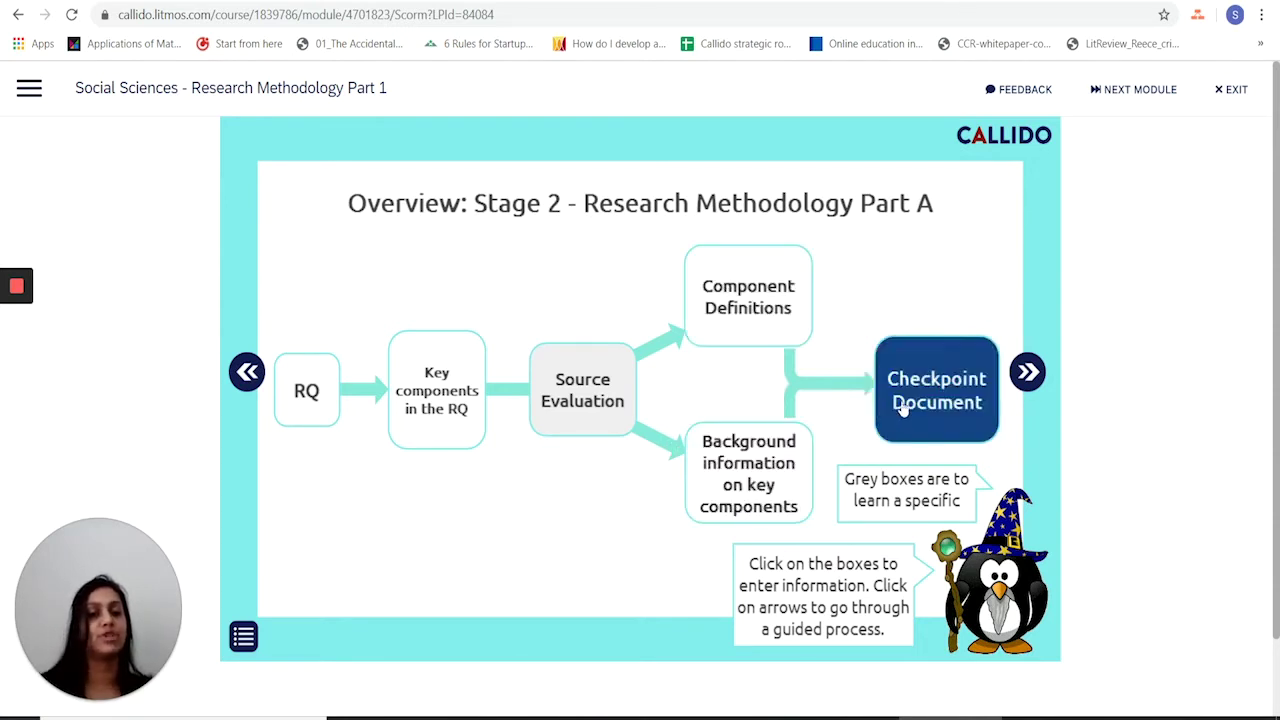
Step: Move to the key components task and finish typing the research question
left_click(1028, 372)
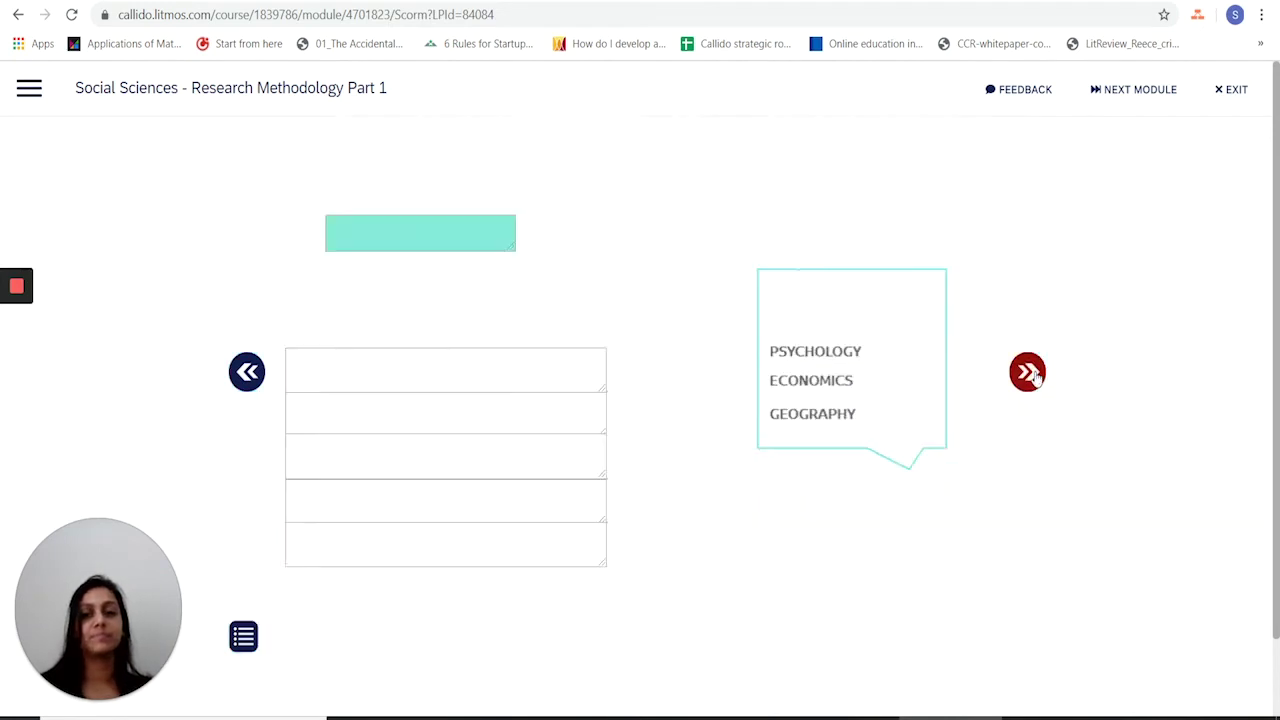
left_click(454, 250)
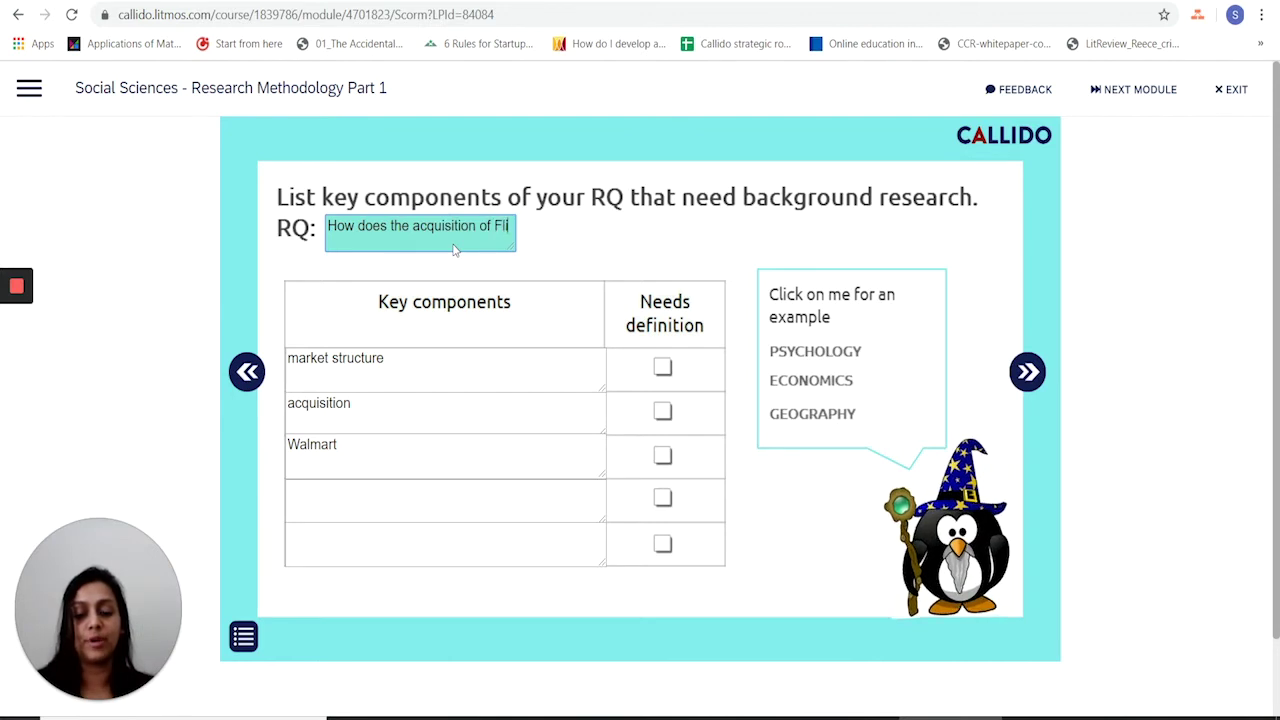
type("pkart by Walmart affec")
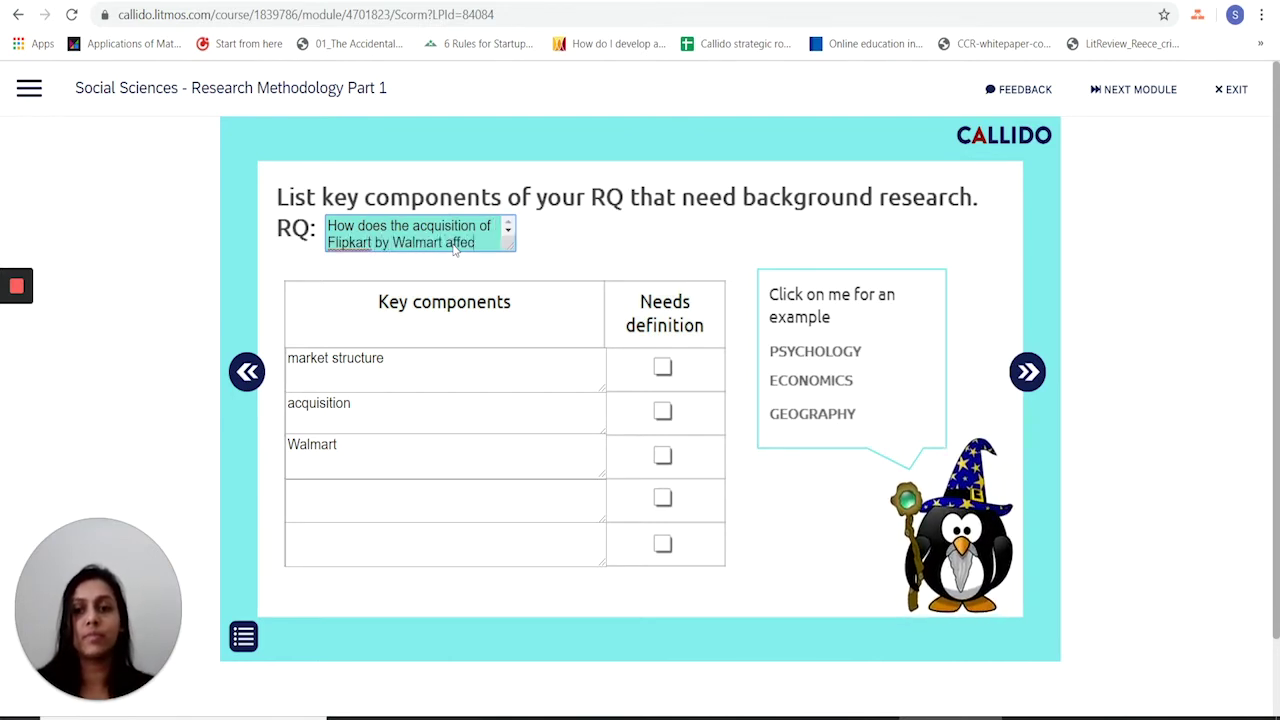
type("market structures")
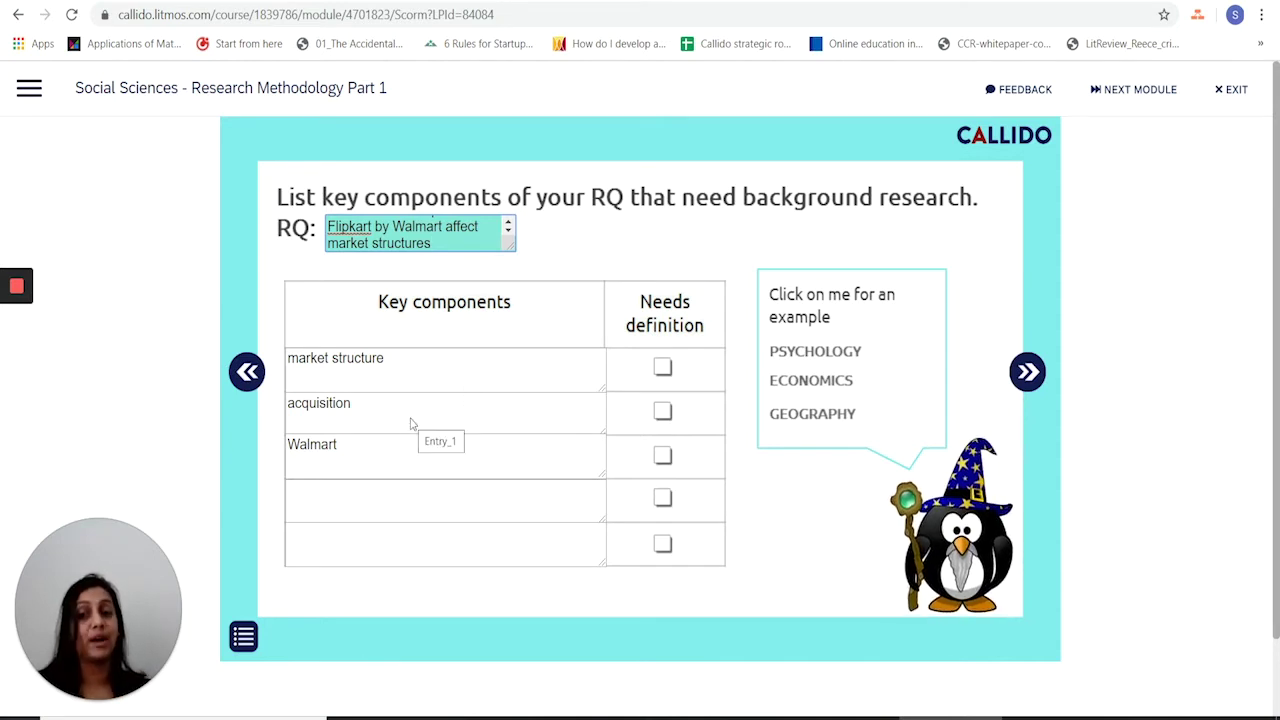
Step: Add Flipkart as the fourth key component; flag market structure and acquisition as needing definitions
left_click(409, 506)
type("F")
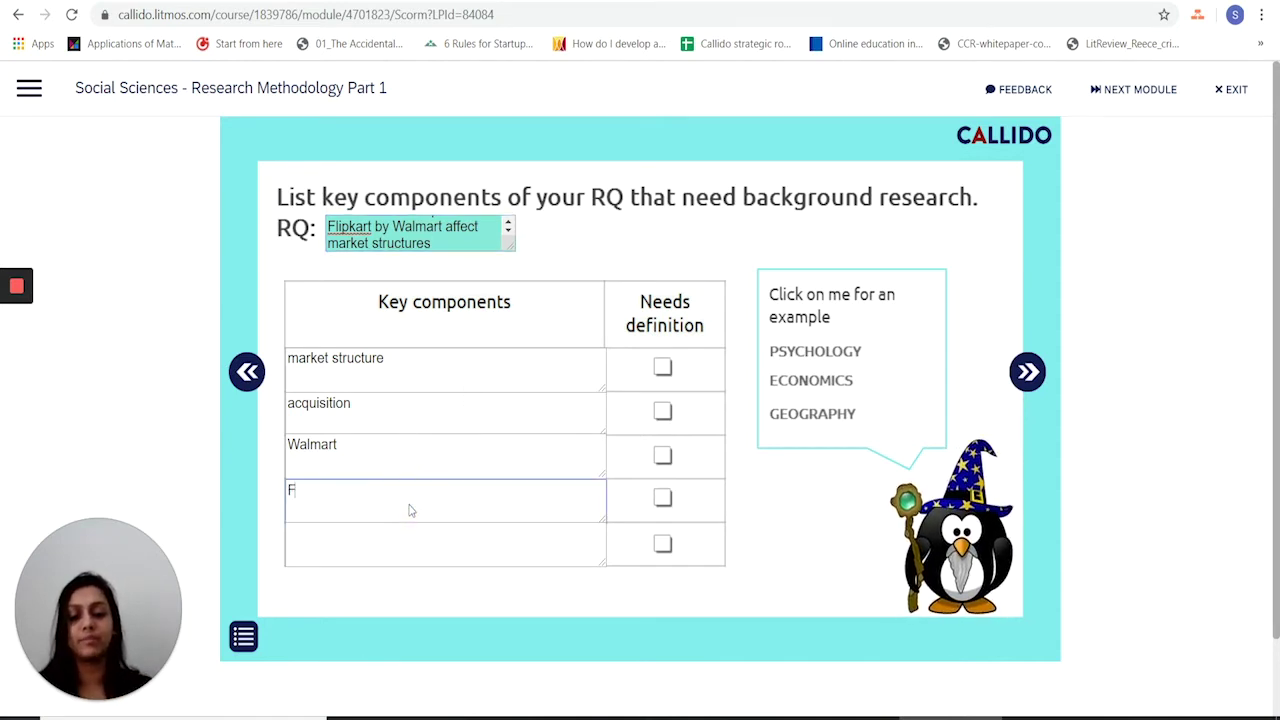
type("lipkart")
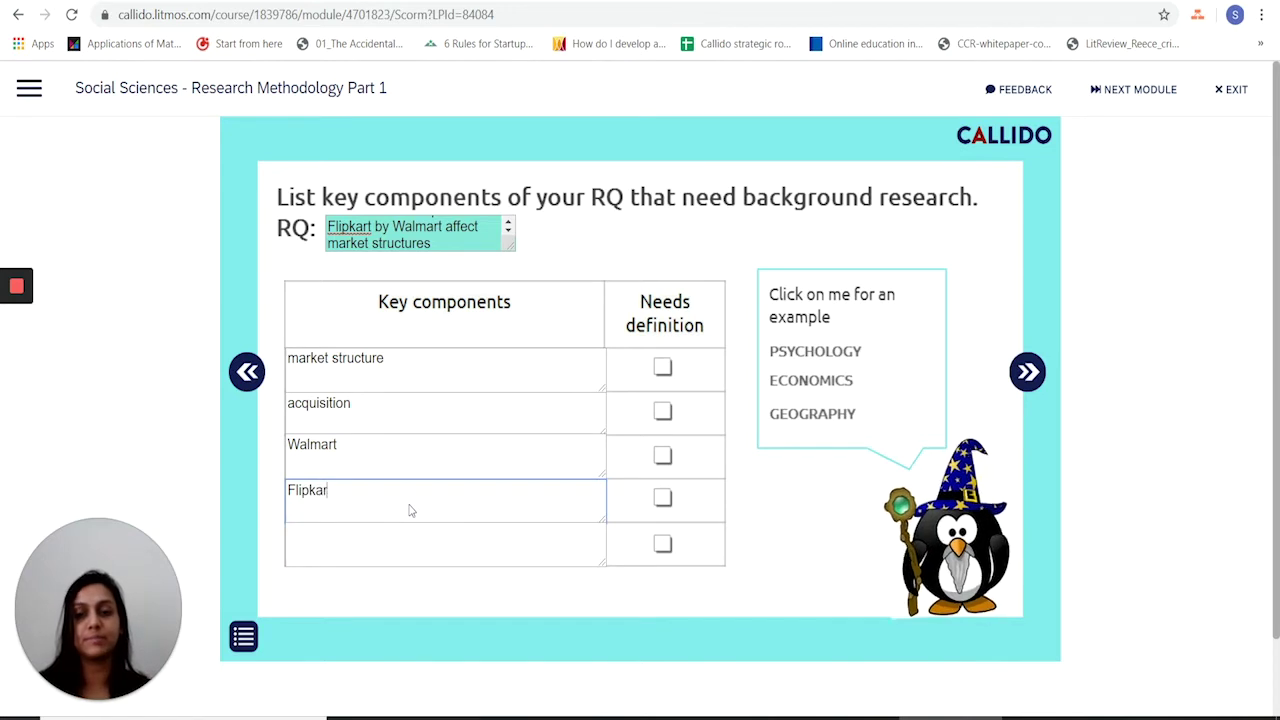
left_click(663, 372)
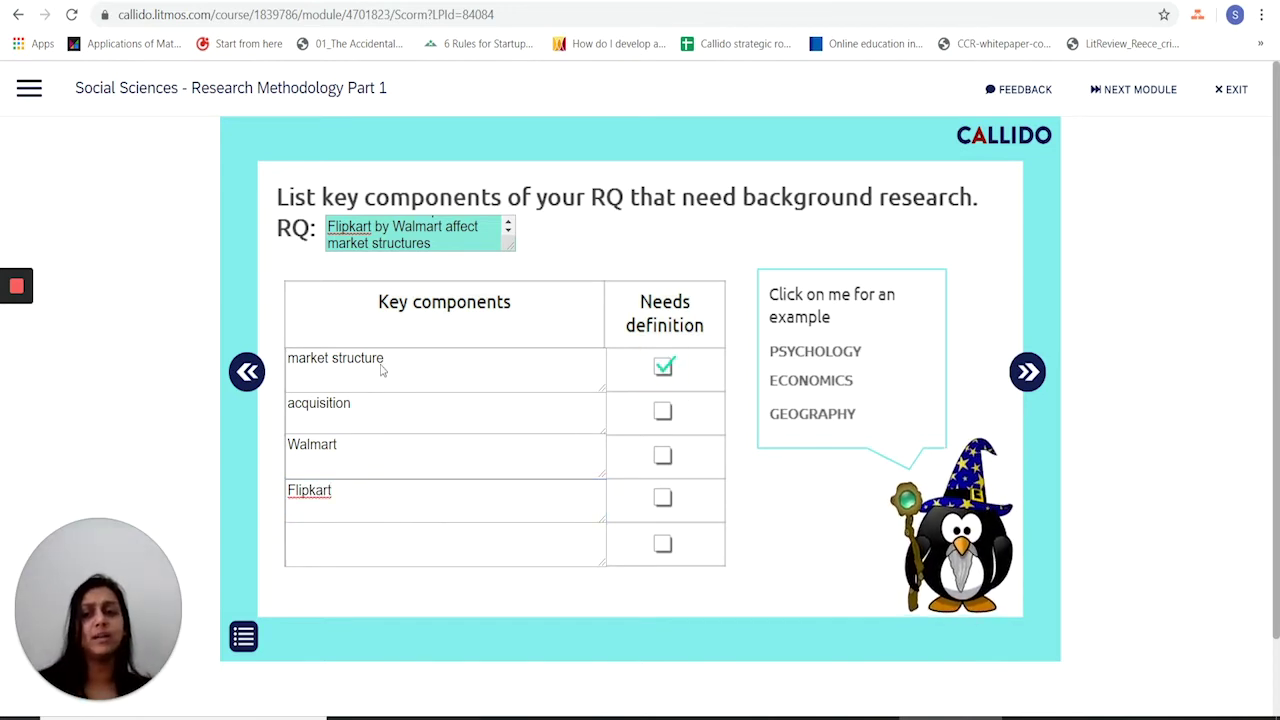
left_click(662, 413)
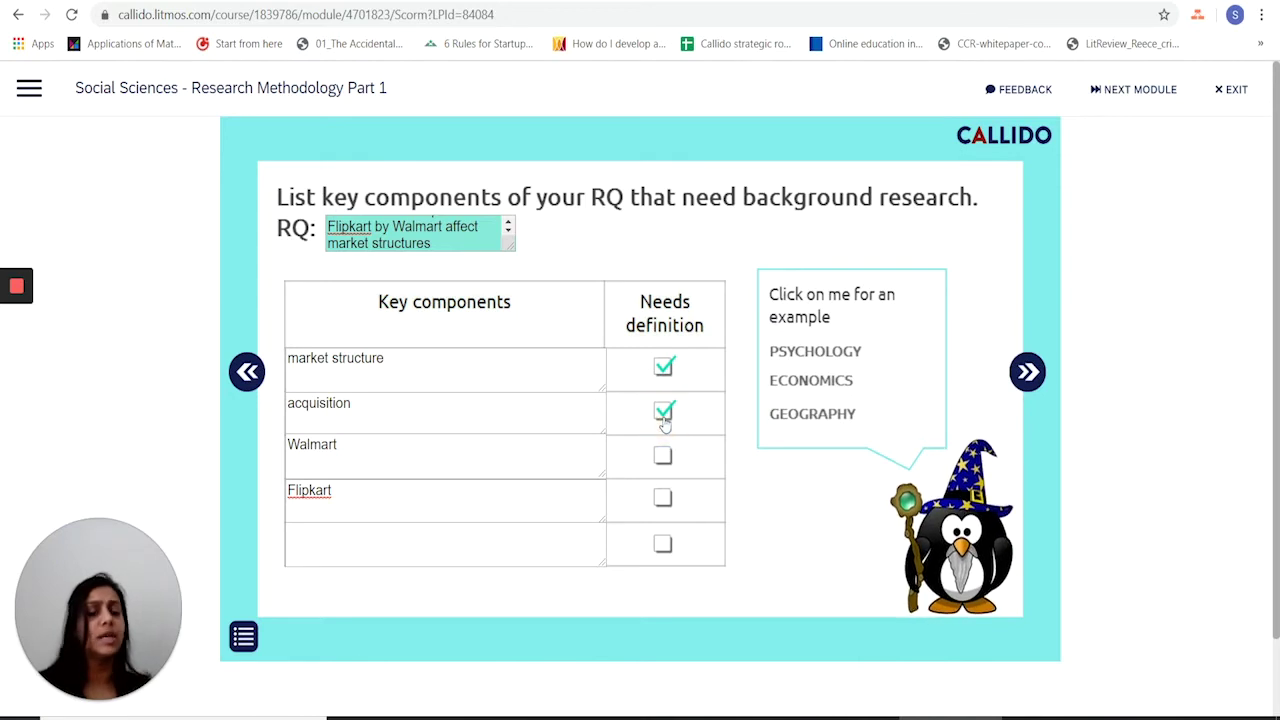
Step: View the Economics key-components example, then advance to the slide on search biases
left_click(835, 386)
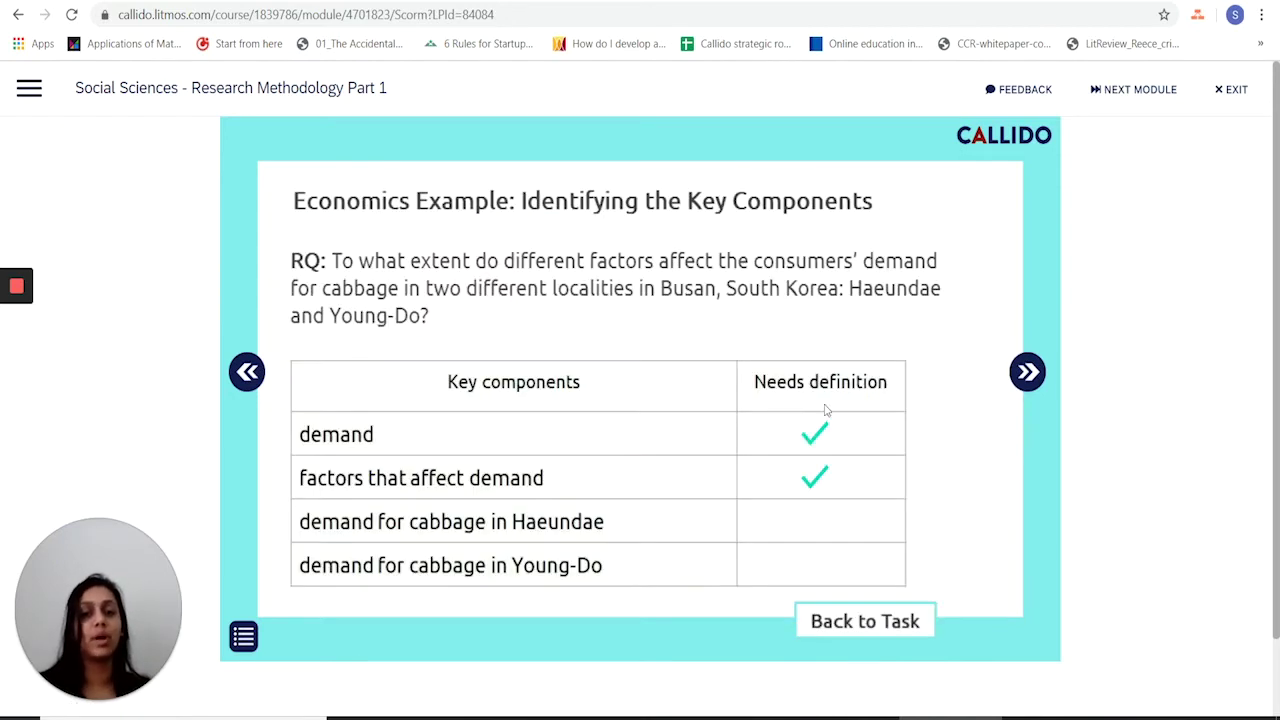
left_click(866, 622)
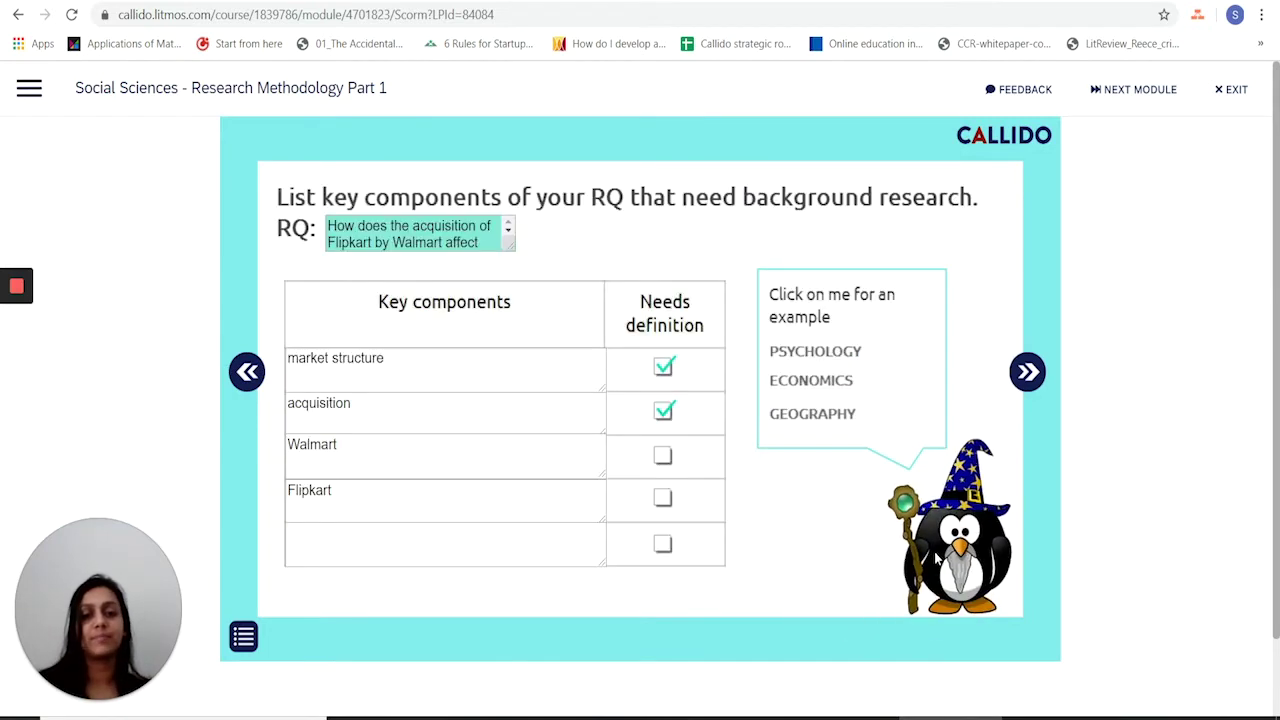
left_click(1028, 373)
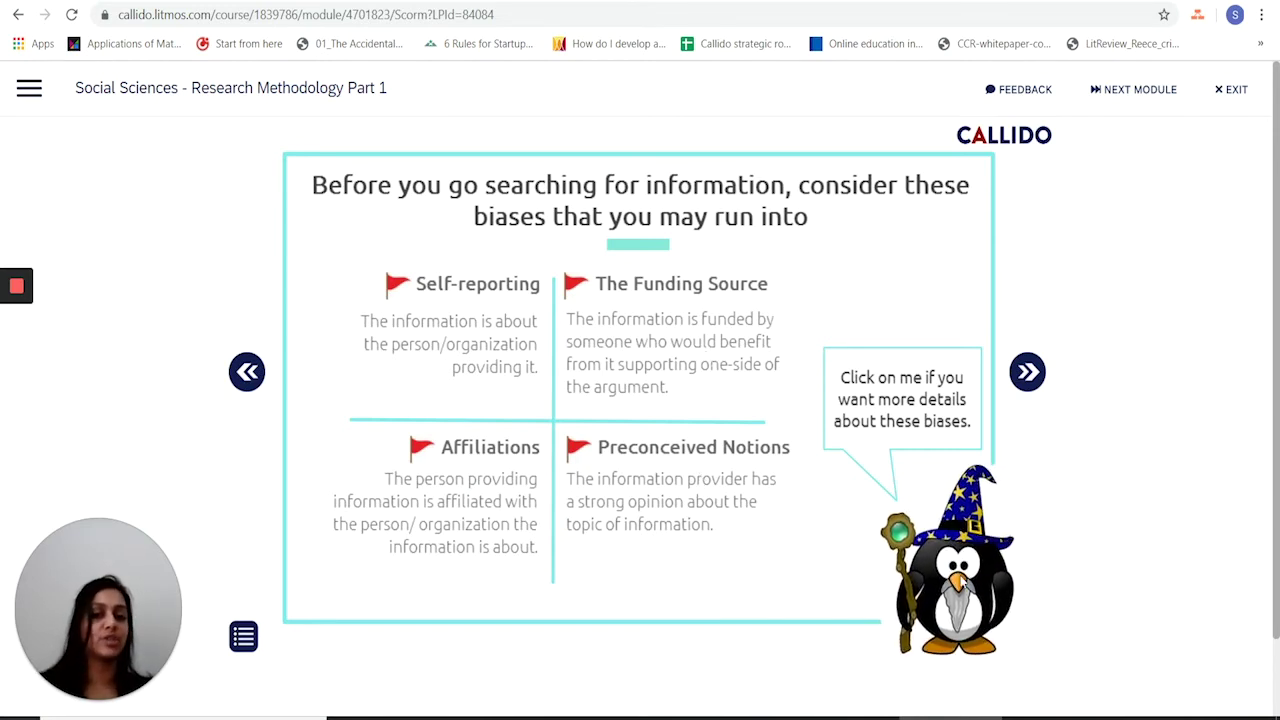
Step: See the feedback for the first answer to the Wikipedia red-flags question, then continue
left_click(1028, 378)
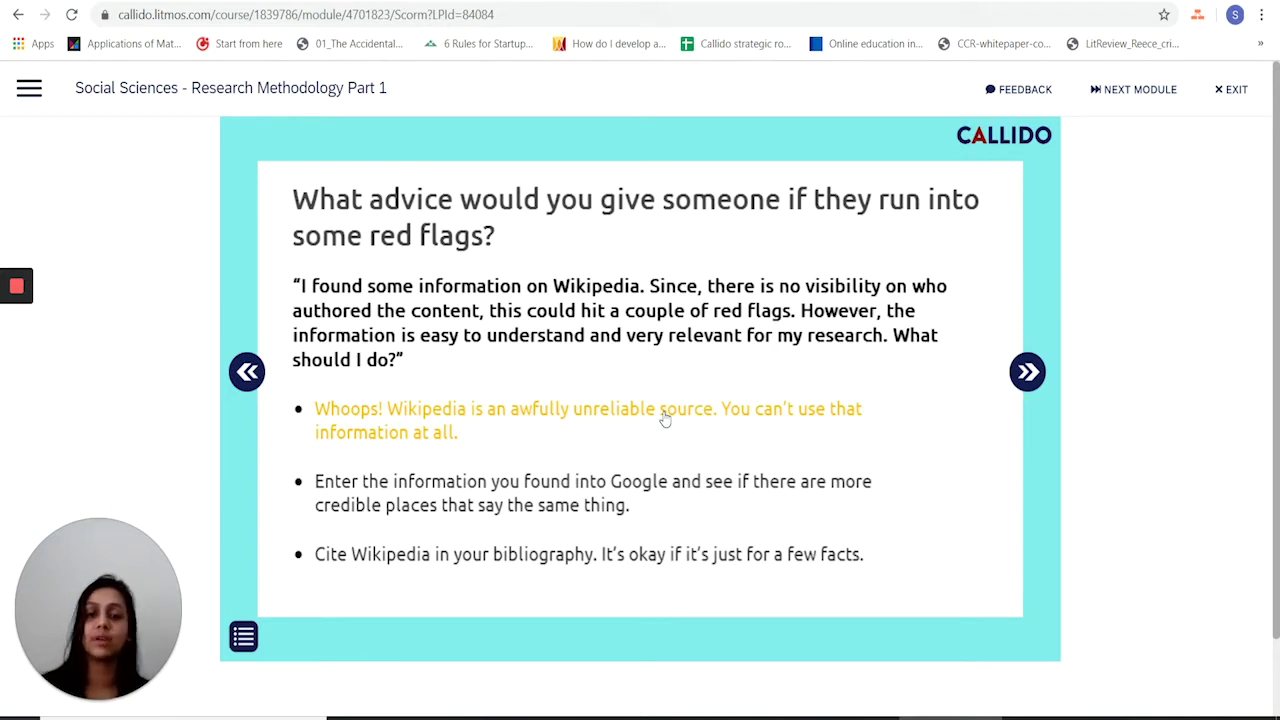
left_click(665, 418)
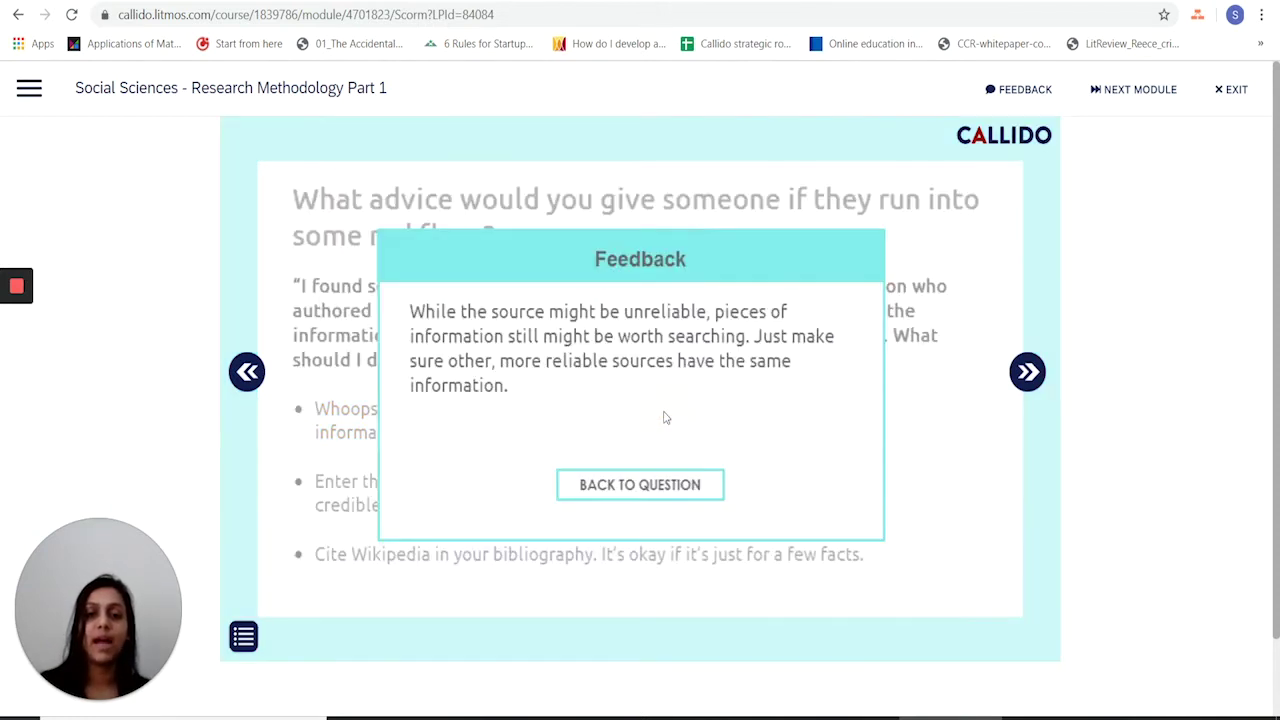
left_click(663, 490)
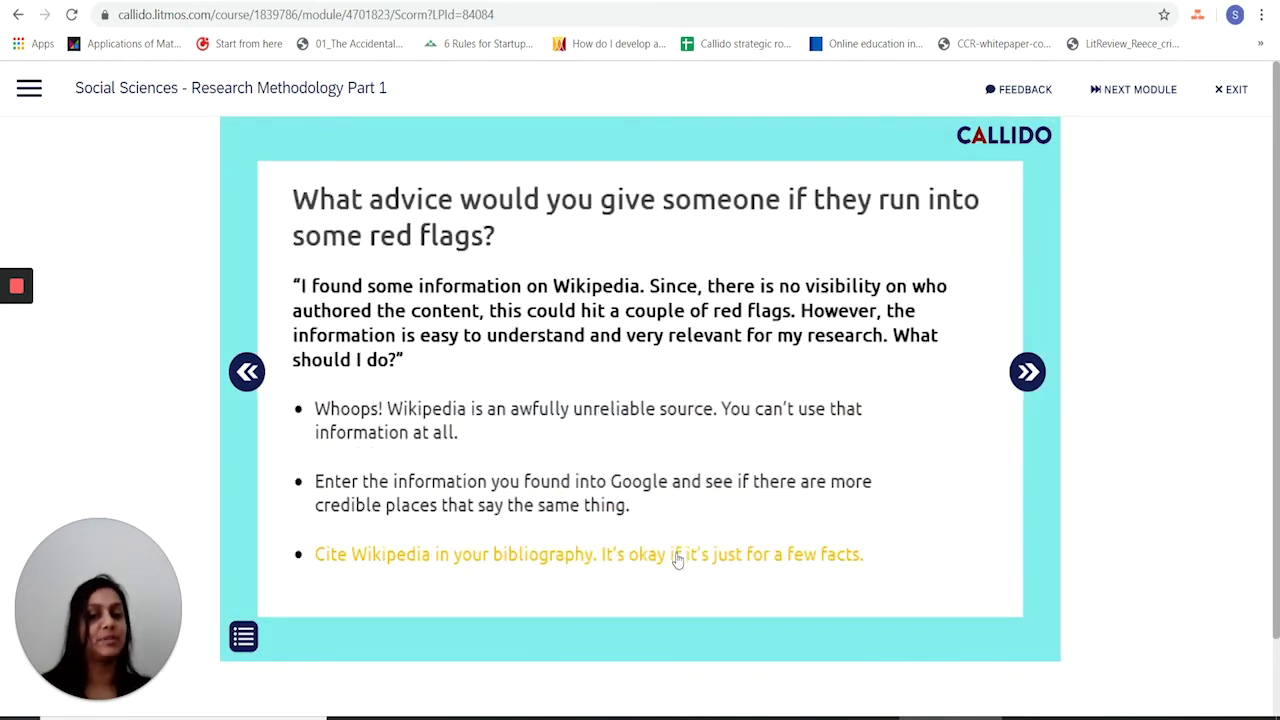
left_click(1018, 390)
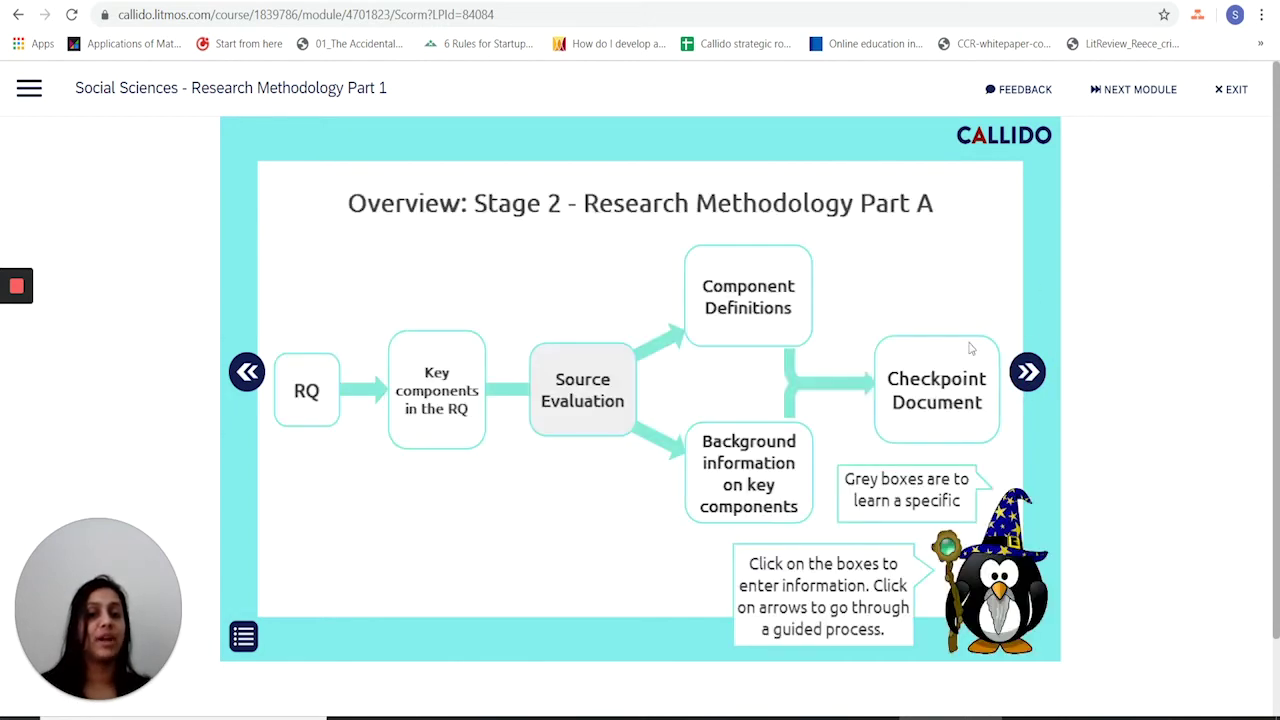
Step: Define market structure as 'Definition of market structure', then return to the Stage 2 overview
left_click(1028, 372)
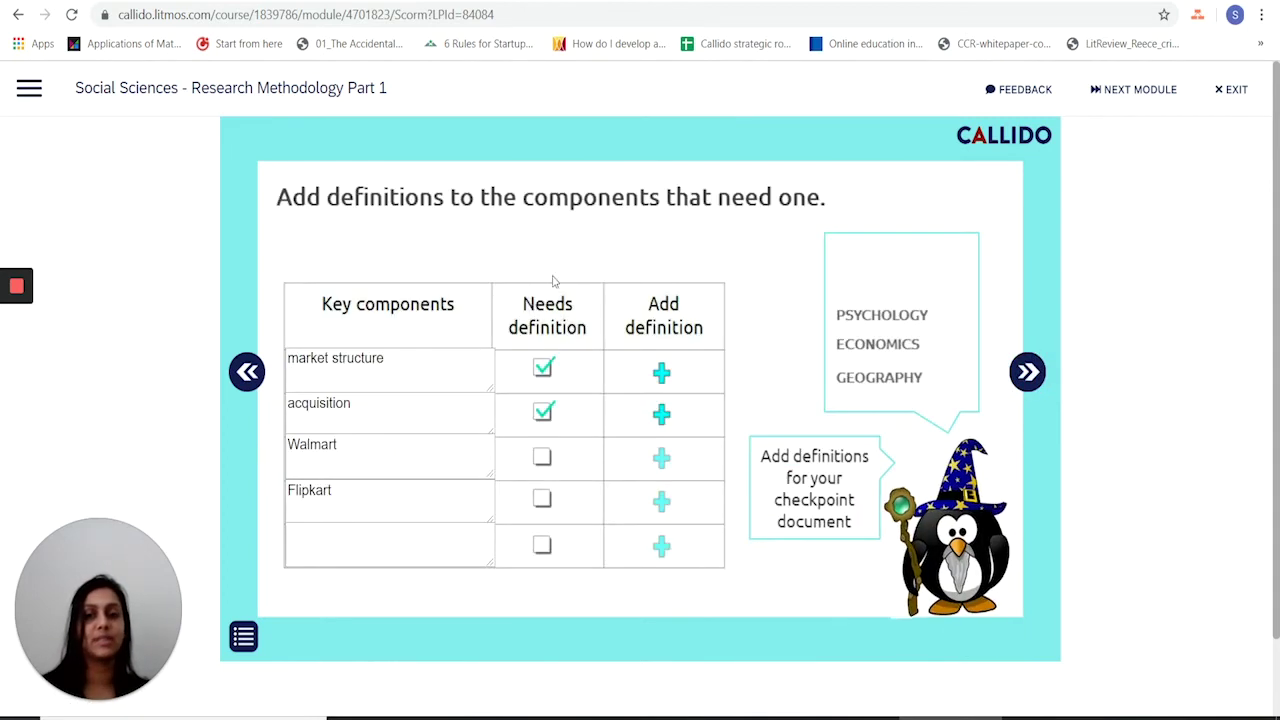
left_click(661, 372)
left_click(662, 369)
type("of markert st")
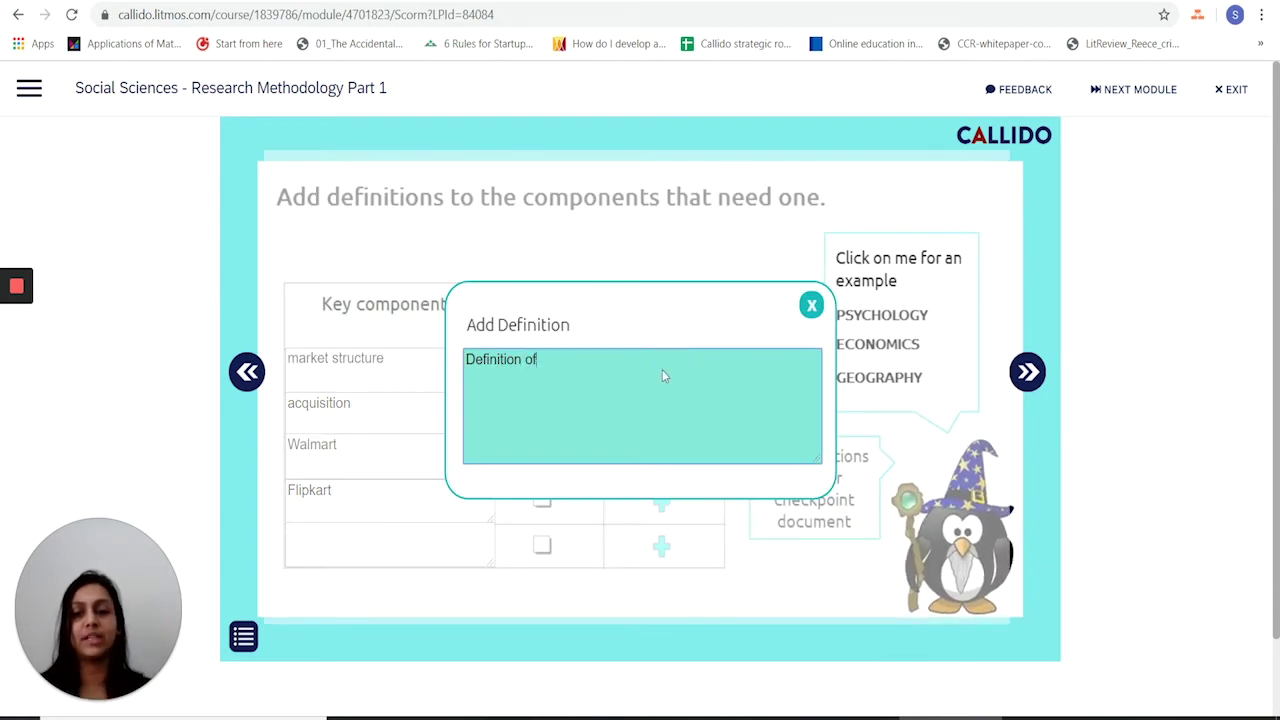
key("BackSpace")
key("BackSpace")
key("BackSpace")
key("BackSpace")
key("BackSpace")
type("t structure")
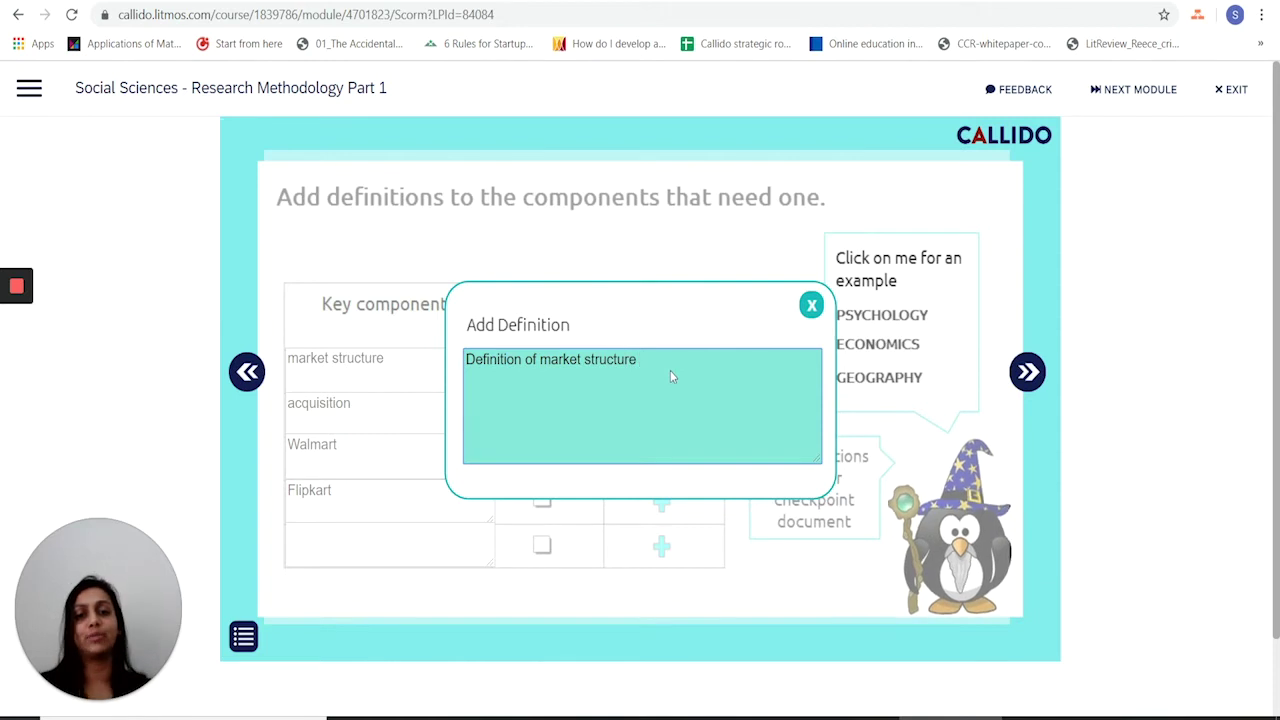
left_click(811, 305)
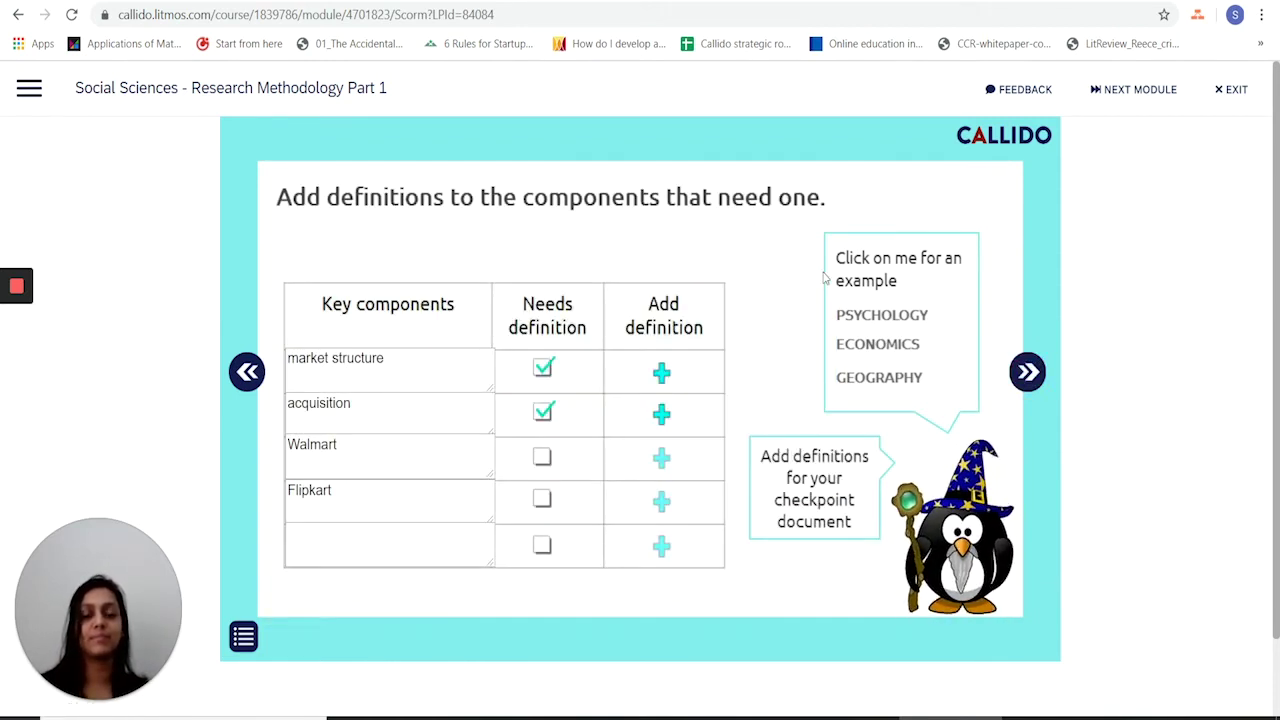
left_click(1028, 372)
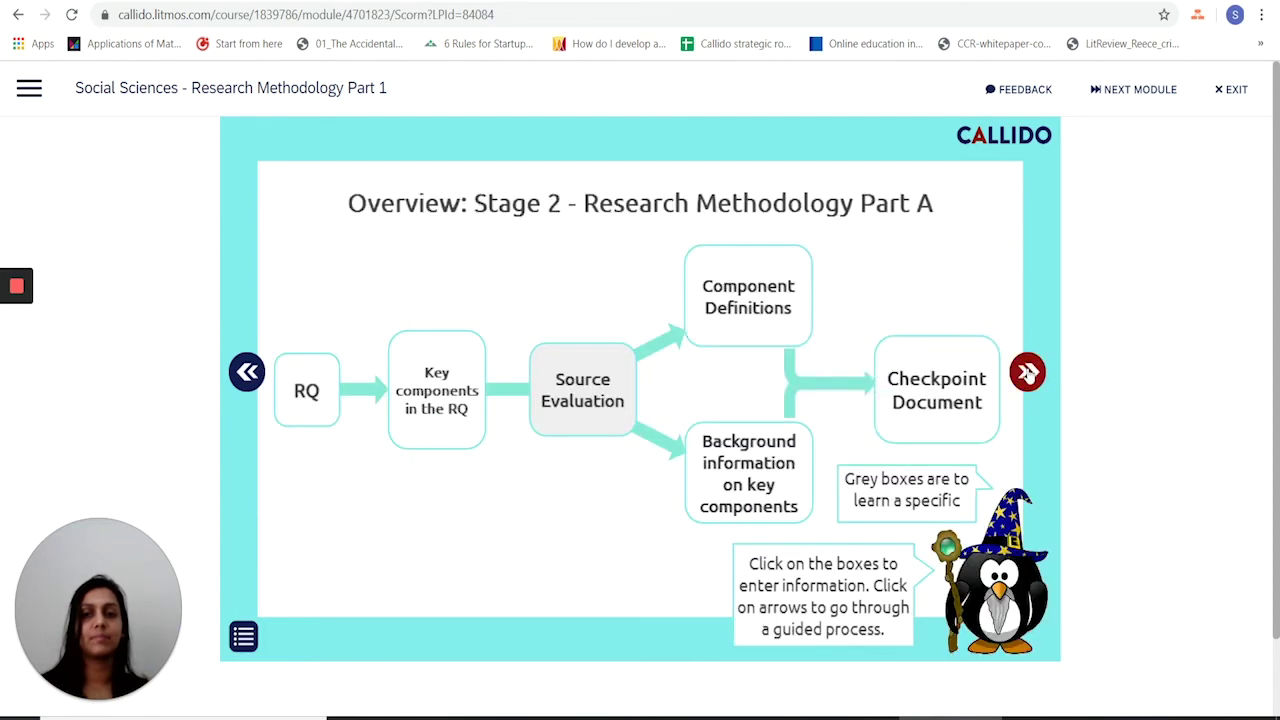
Step: Enter 'market information' as relevant background research for market structure
left_click(1018, 392)
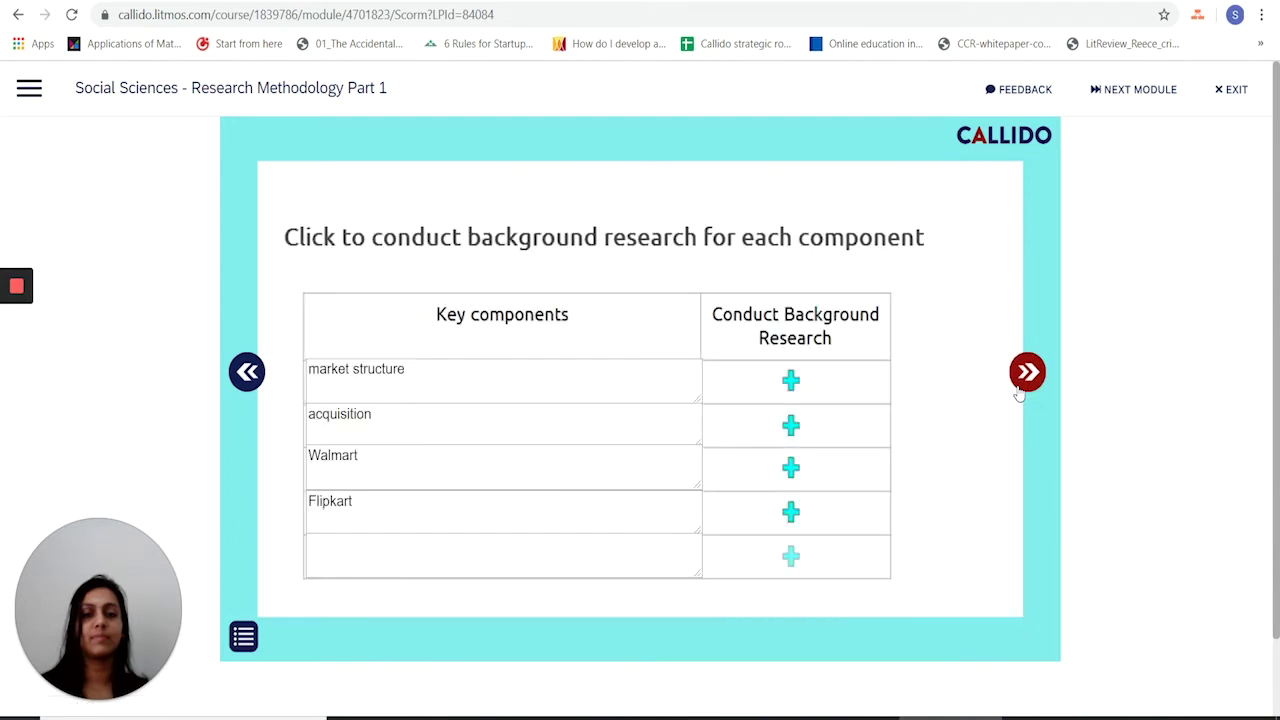
left_click(790, 382)
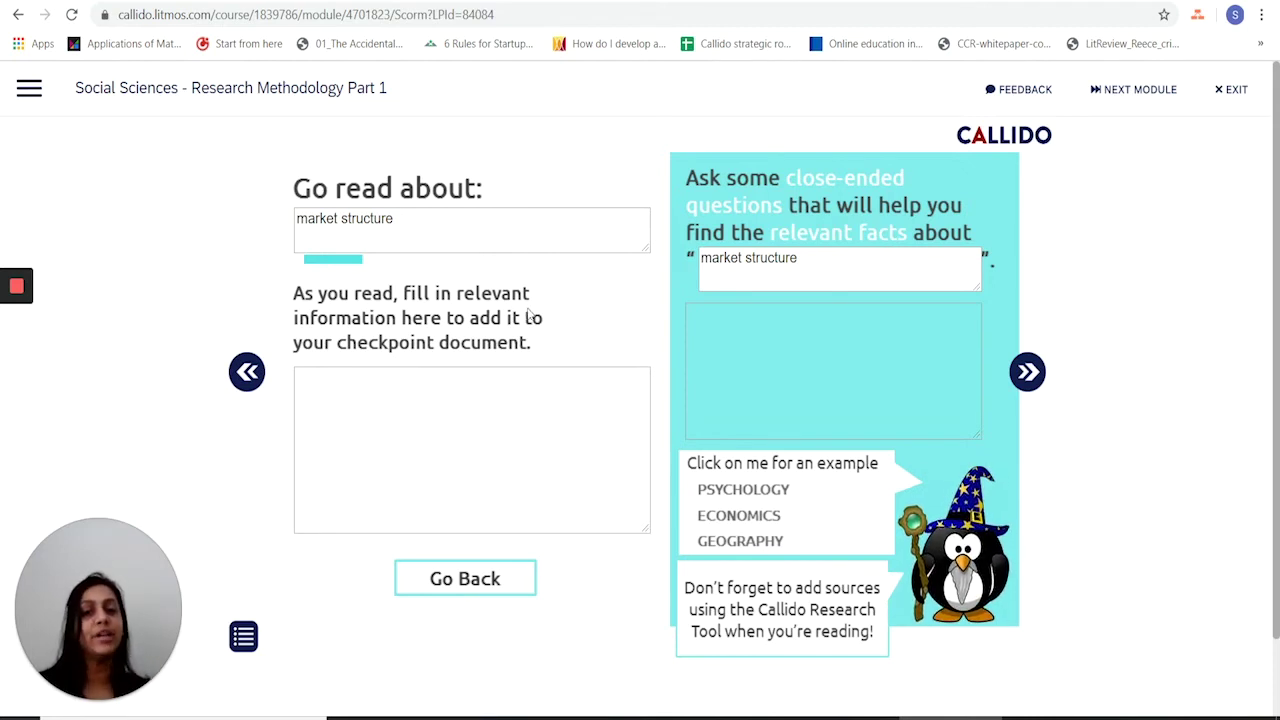
left_click(530, 456)
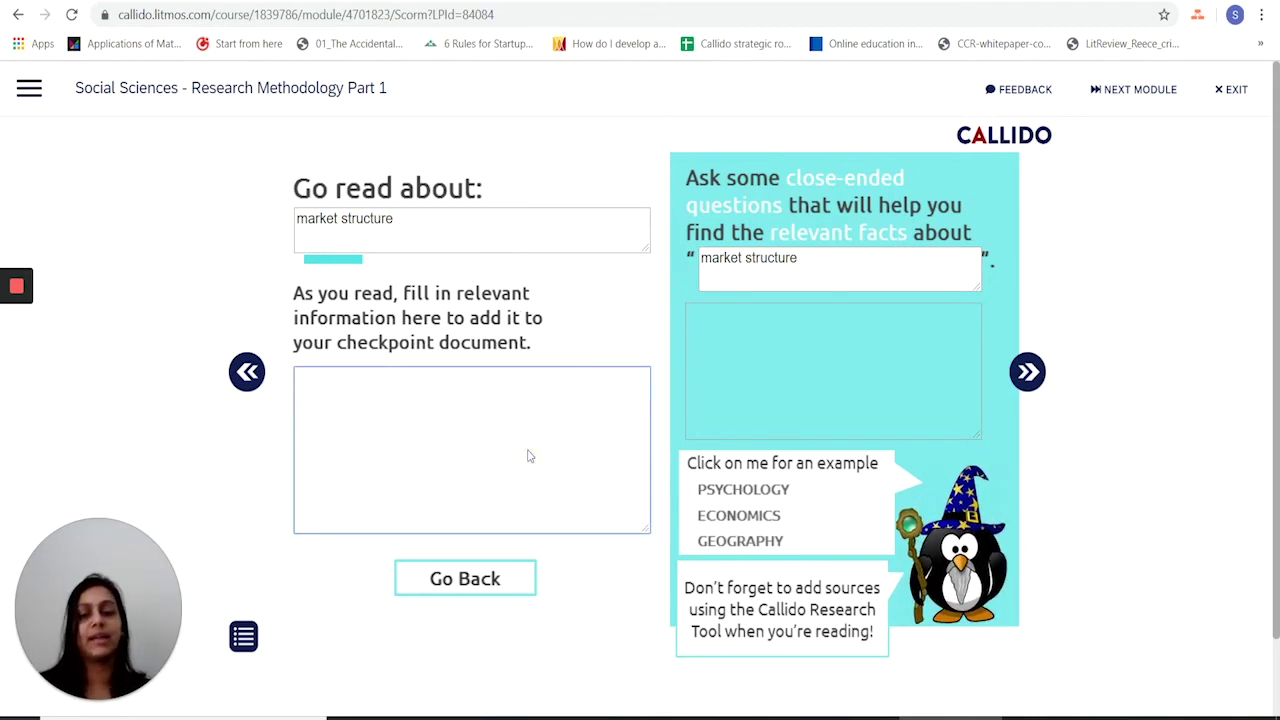
type("market information")
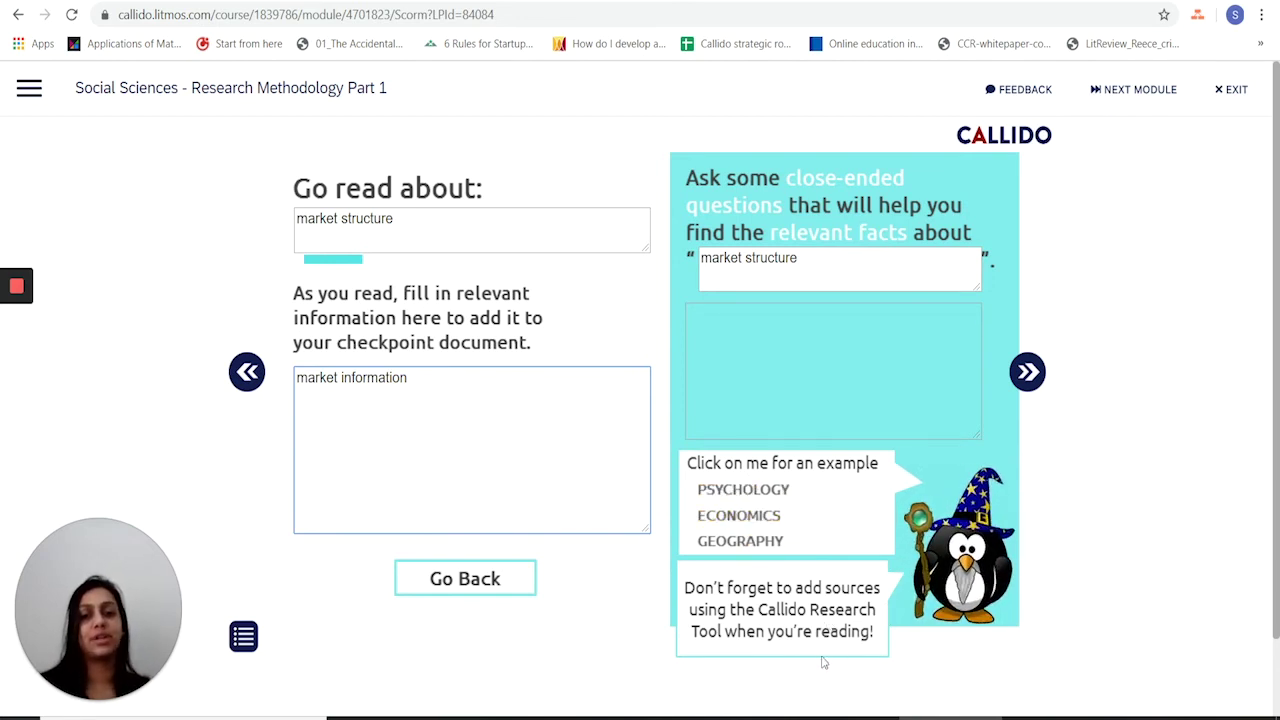
Step: Step through the acquisition, Walmart and Flipkart research slides to the Psychology questions example
left_click(1027, 374)
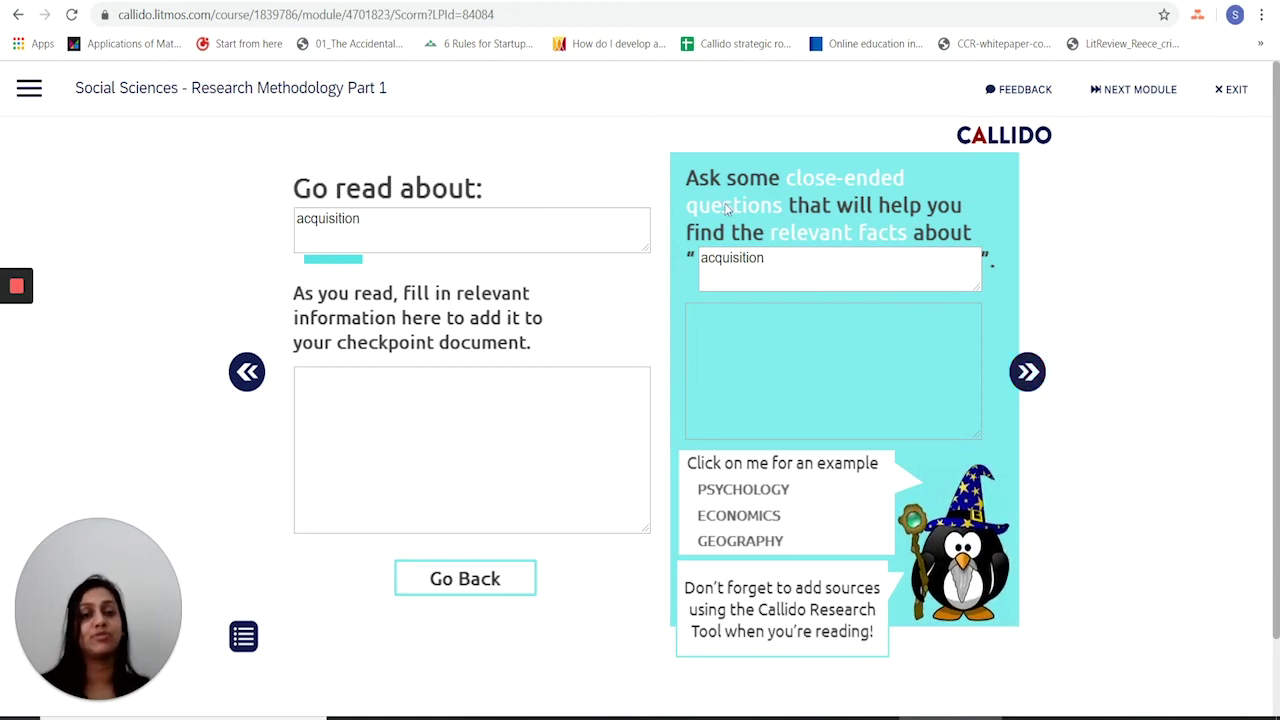
left_click(1028, 382)
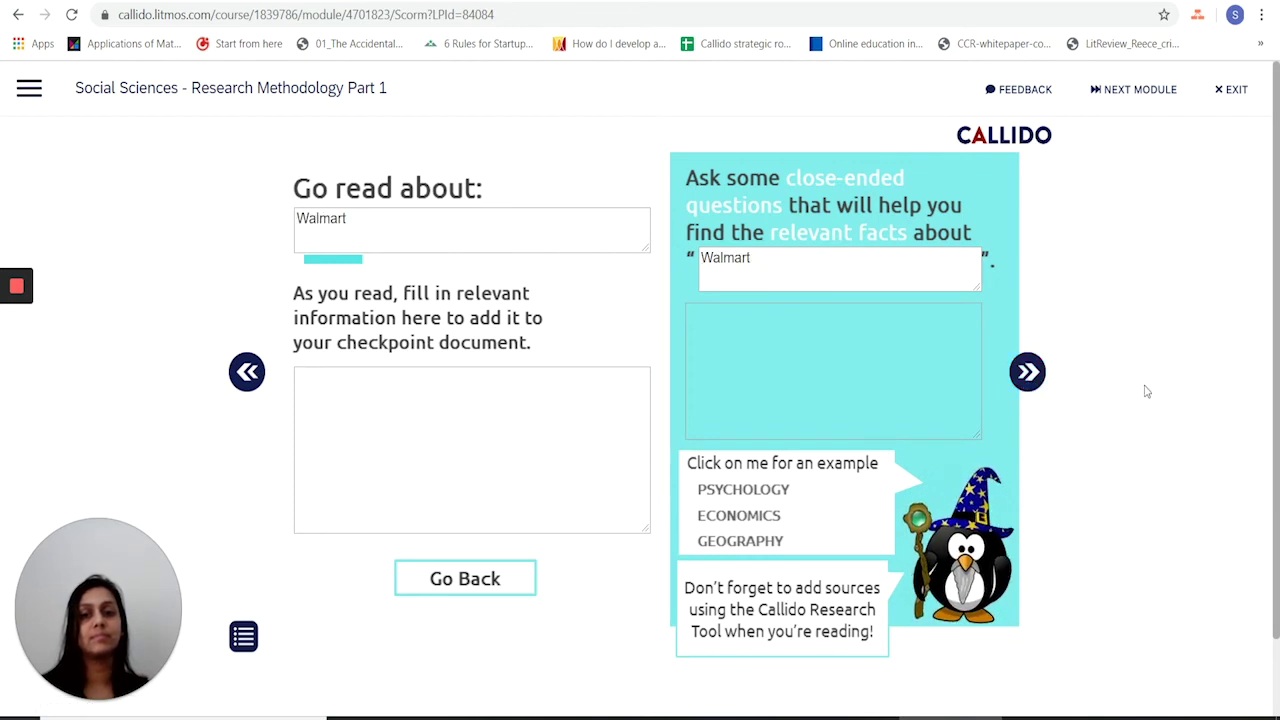
left_click(1031, 373)
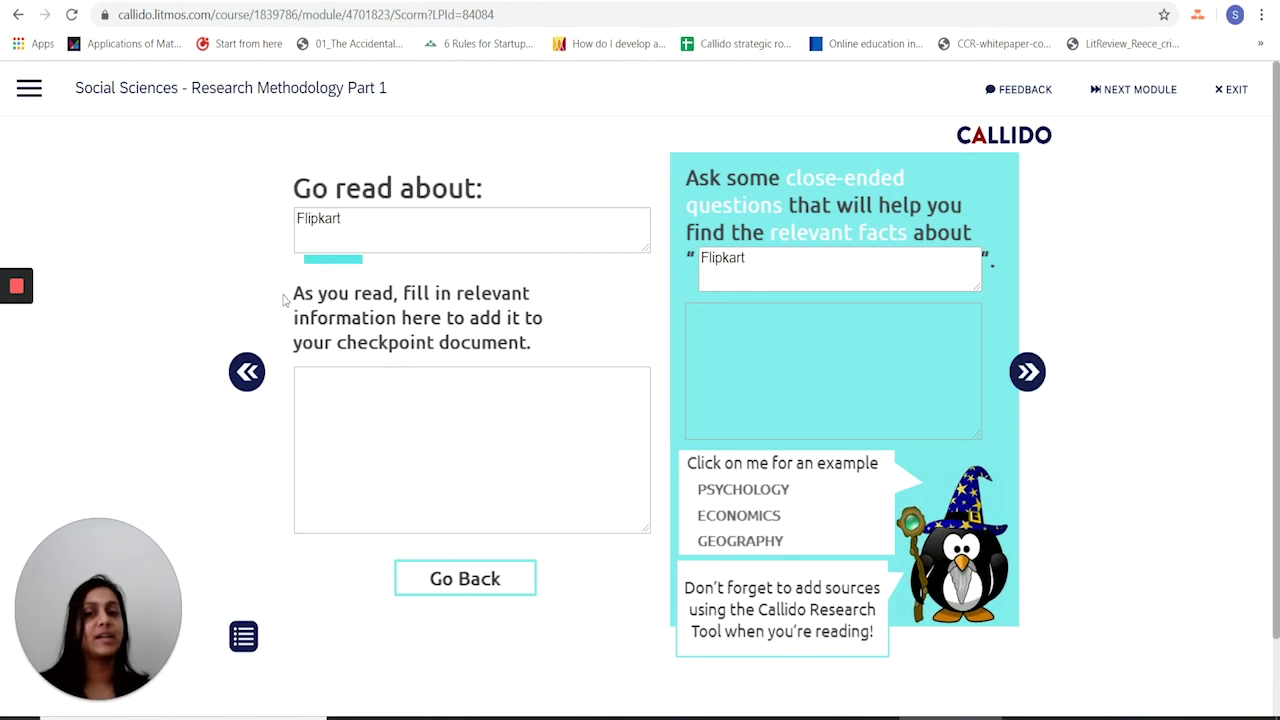
left_click(790, 523)
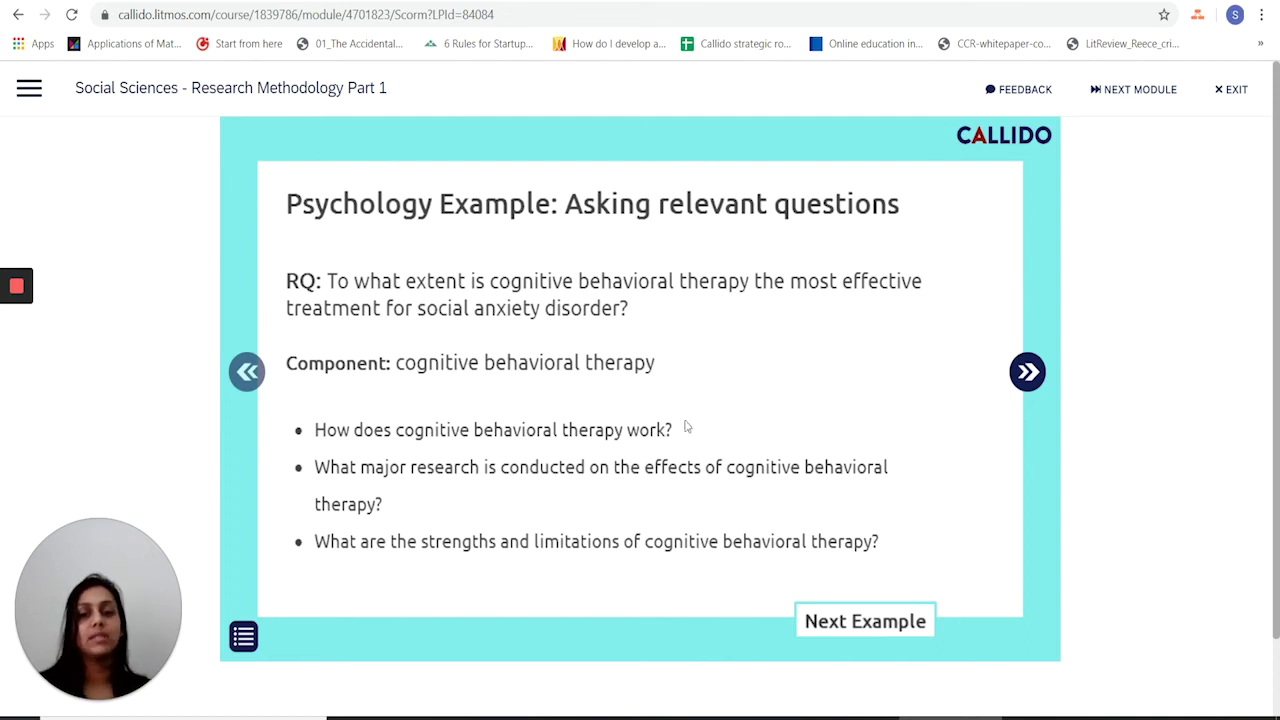
Step: View the Economics and Geography relevant-question examples, then return to the background research table
left_click(871, 634)
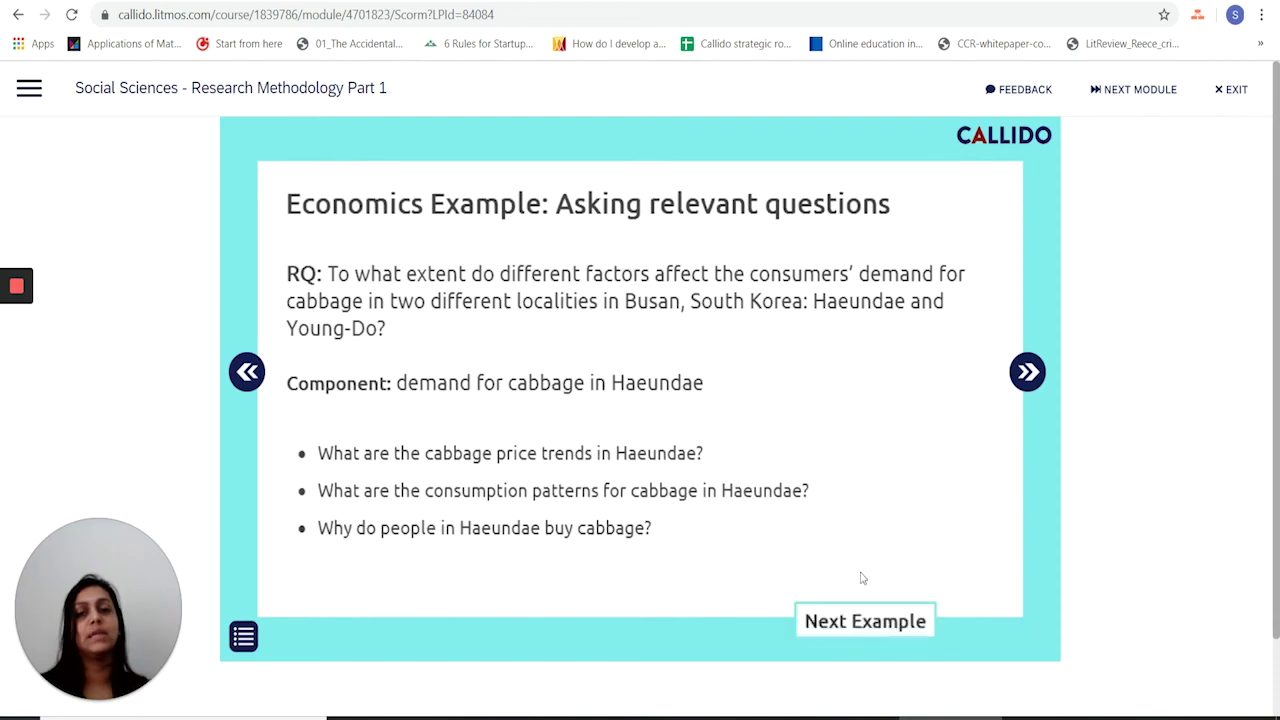
left_click(1029, 377)
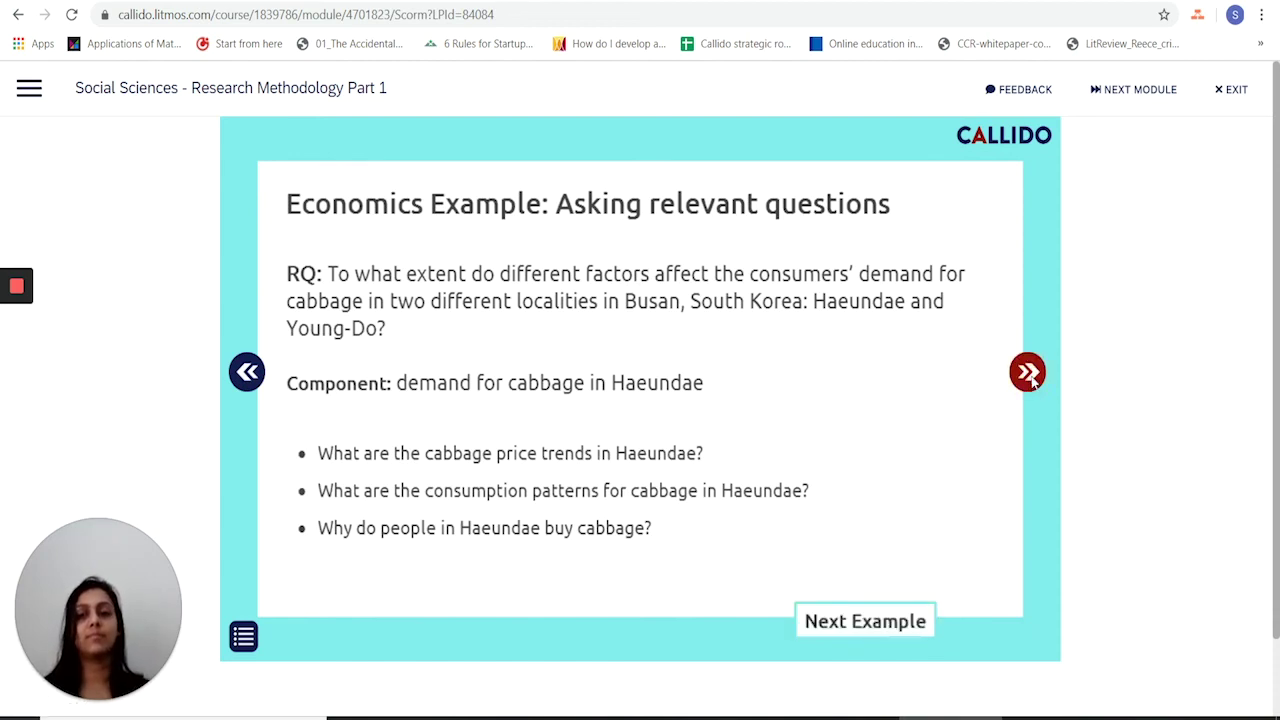
left_click(1029, 375)
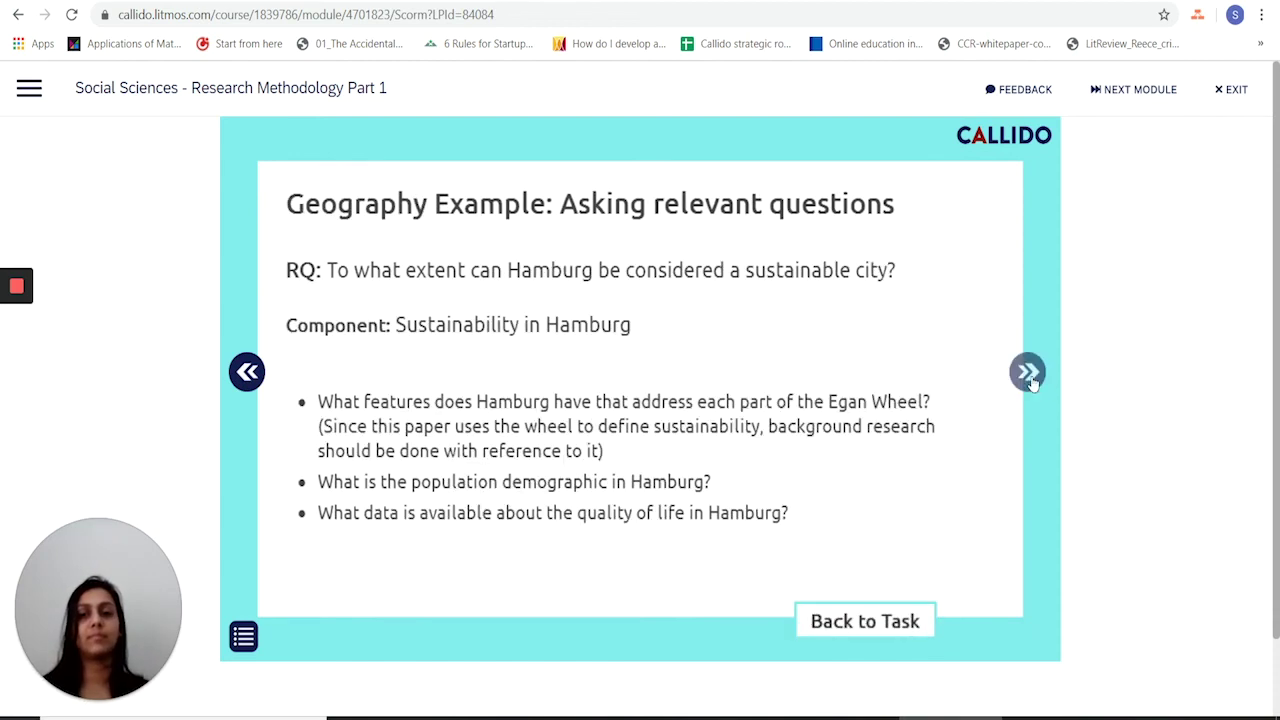
left_click(866, 620)
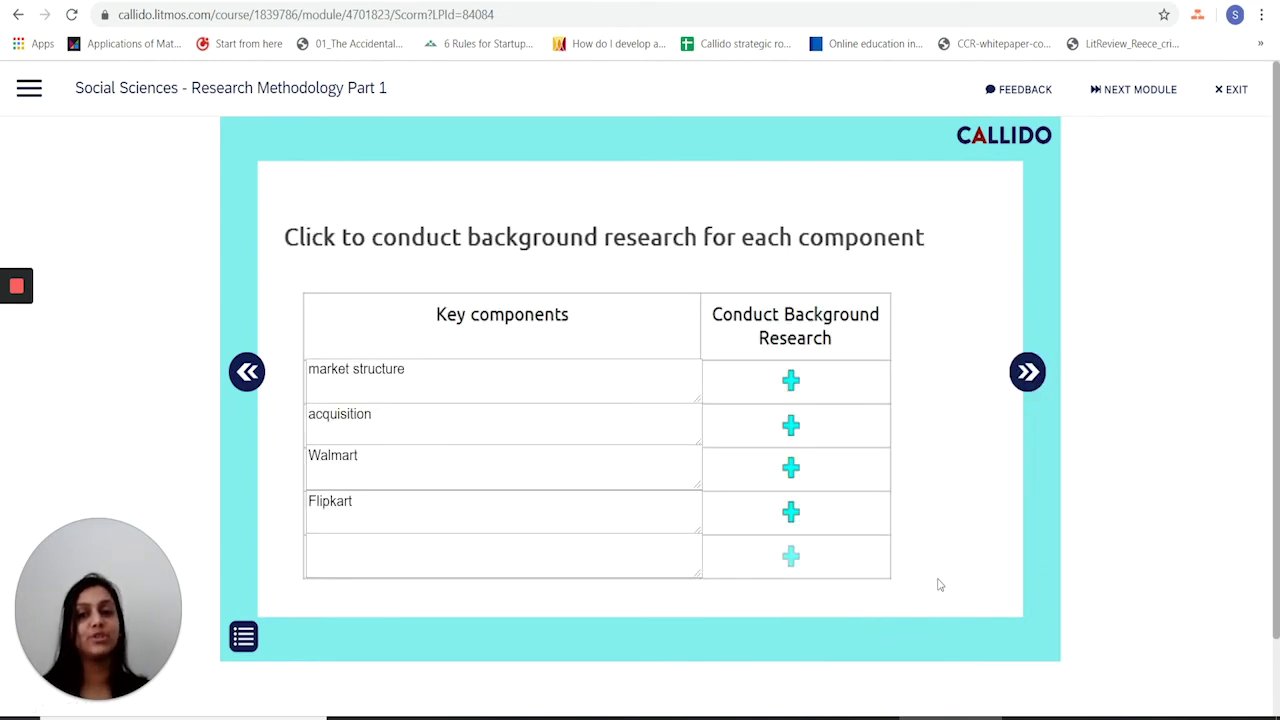
Step: Advance past the overview and Add key sources slides to the compiled Checkpoint #1 document
left_click(1027, 380)
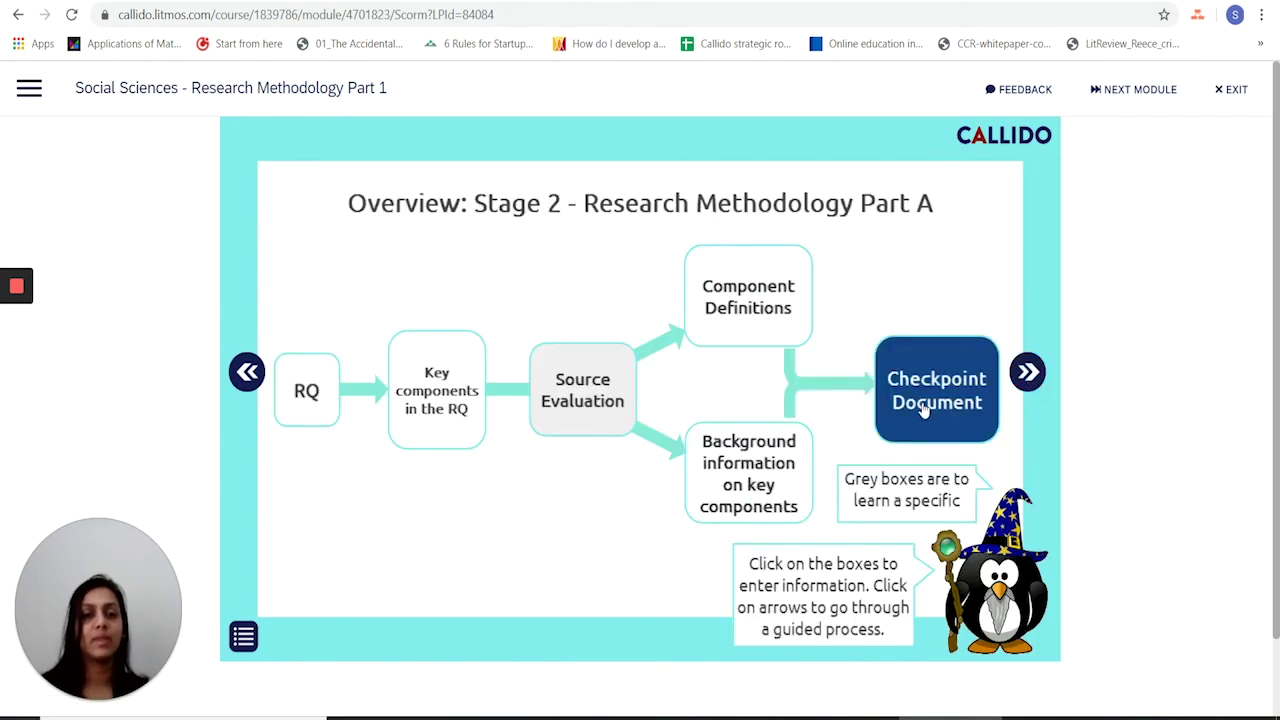
left_click(1027, 372)
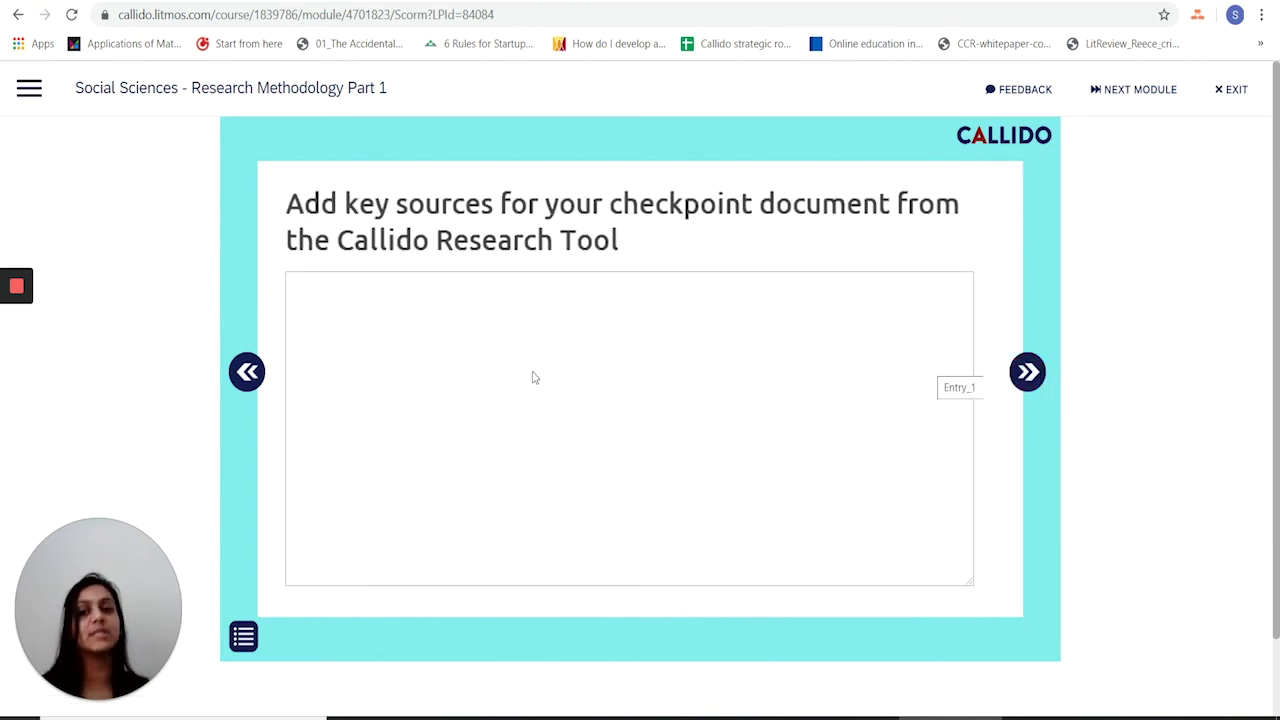
left_click(1035, 373)
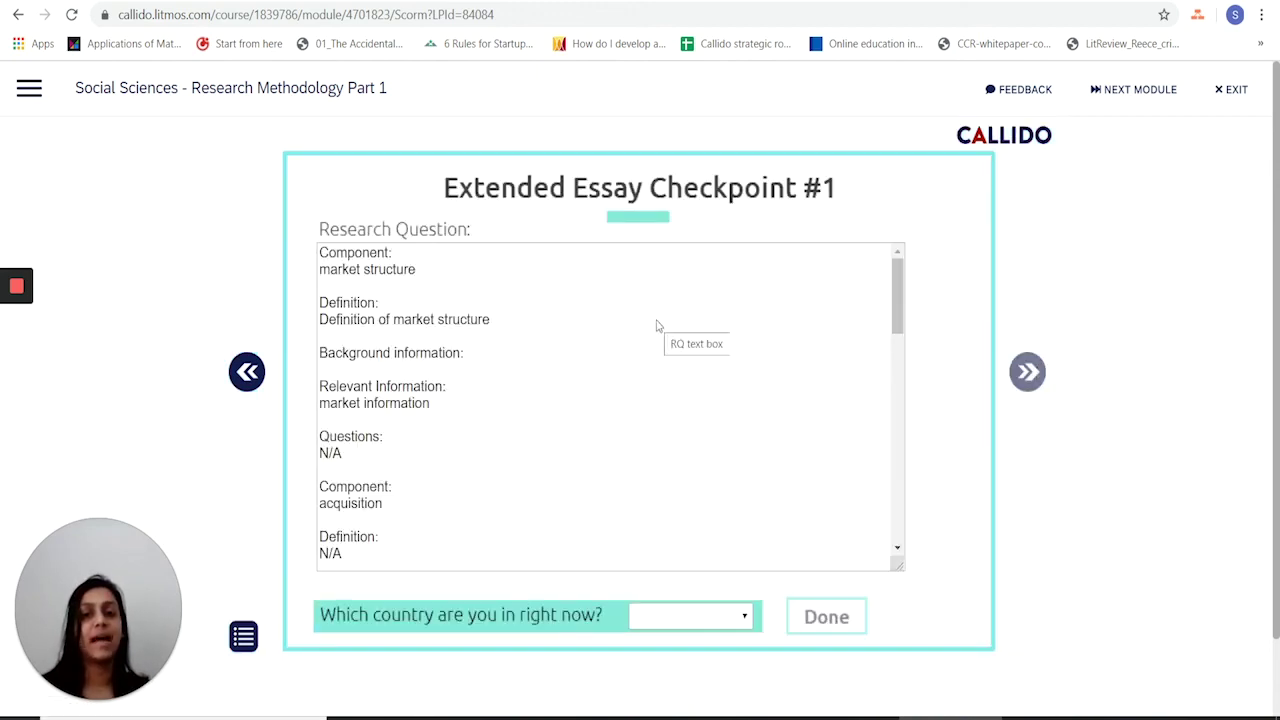
Step: Scroll through the Checkpoint #1 document to review the acquisition entry's N/A fields
scroll(472, 510, "down", 2)
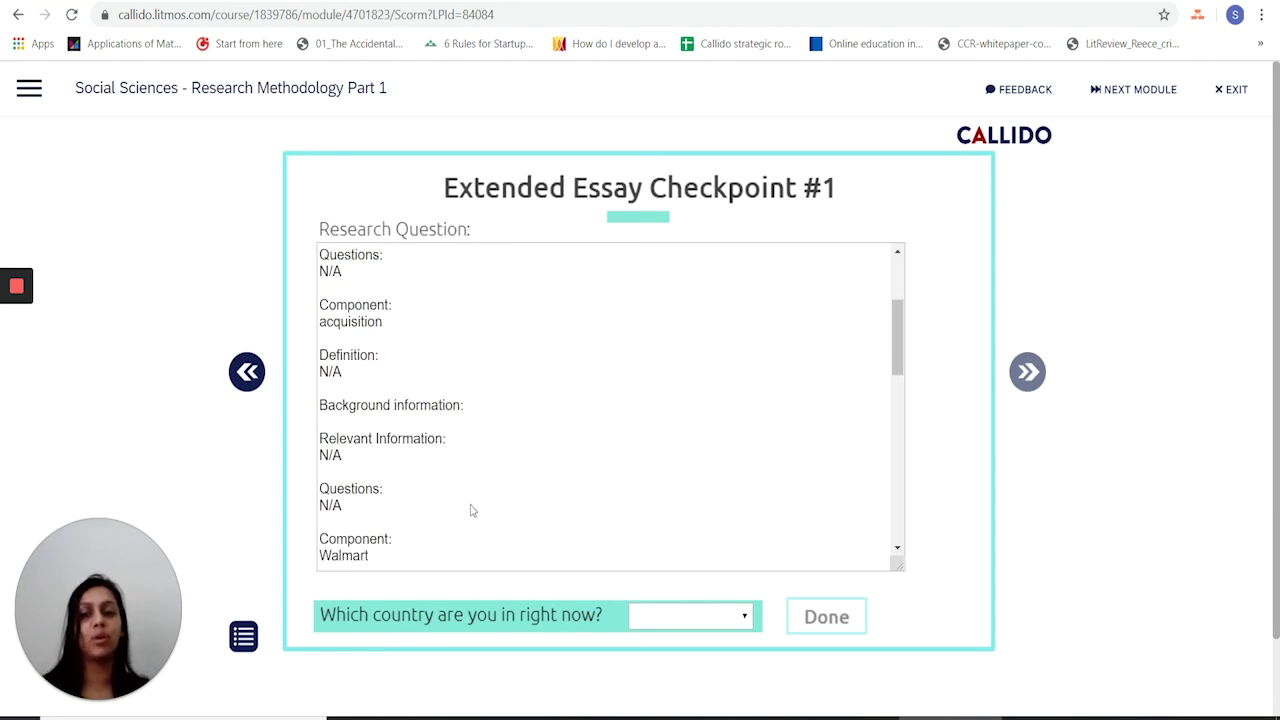
scroll(563, 508, "down", 5)
scroll(563, 508, "up", 5)
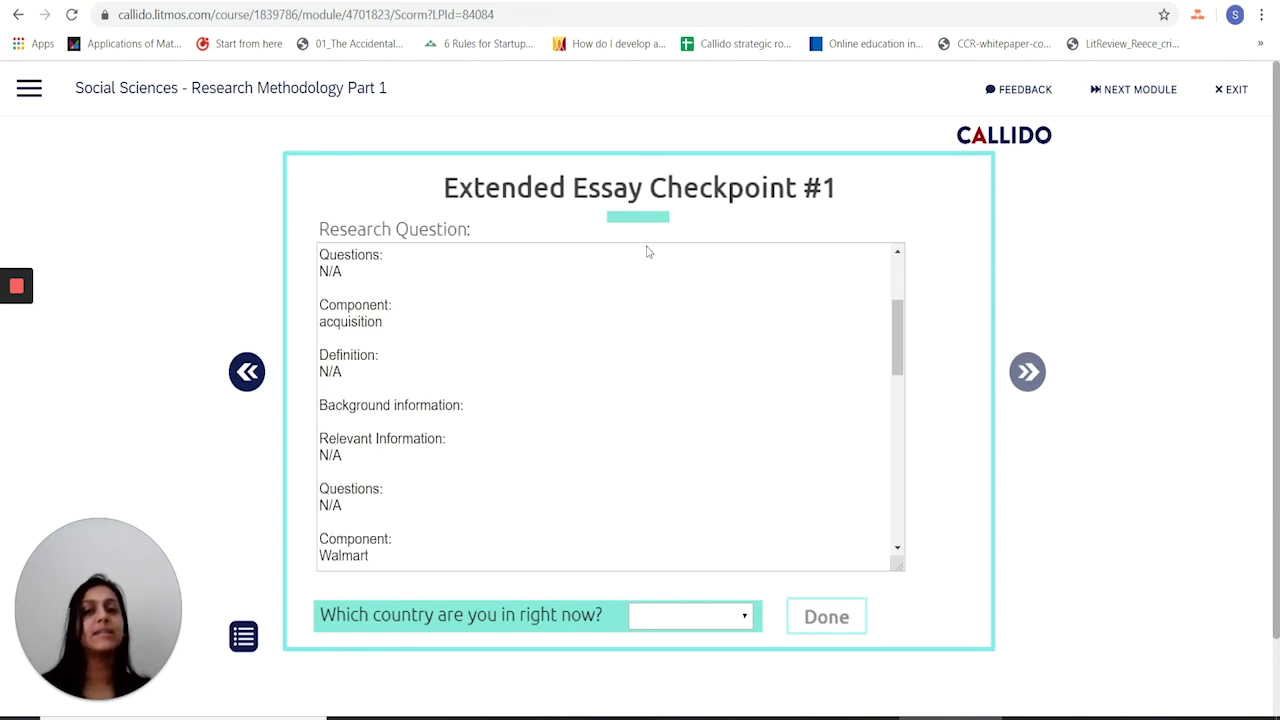